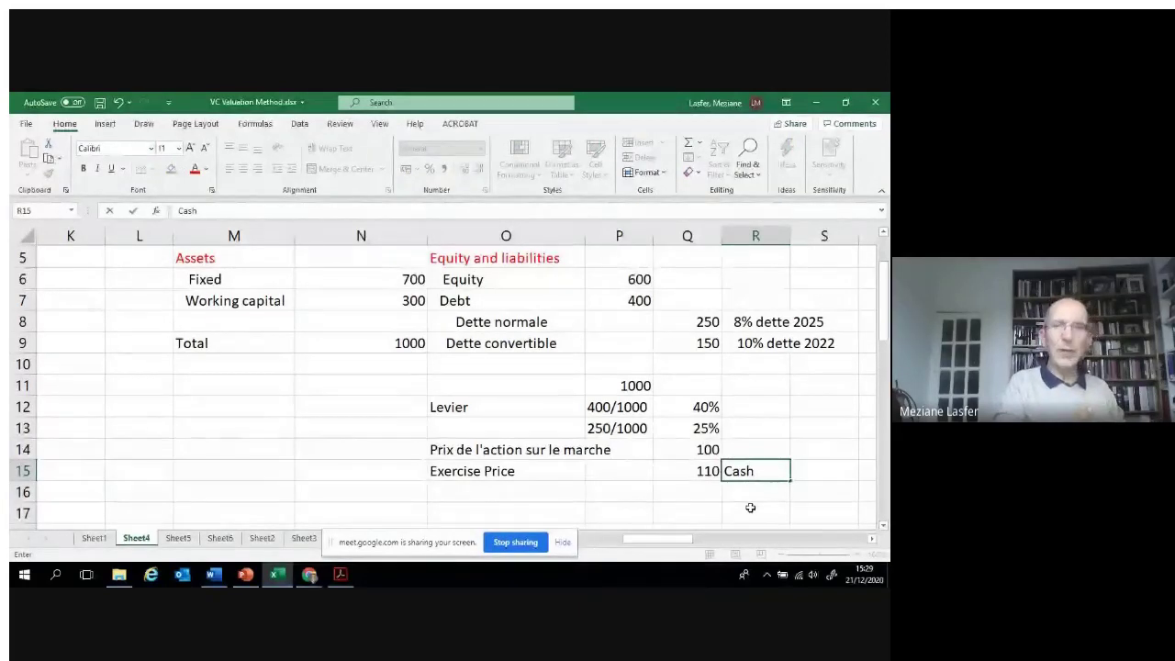
- Complete the note in R15 beside the exercise price as "Cash - Dette convertible sera traitee comme dette - Levier = 40%"
{"action": "type", "text": "- C"}
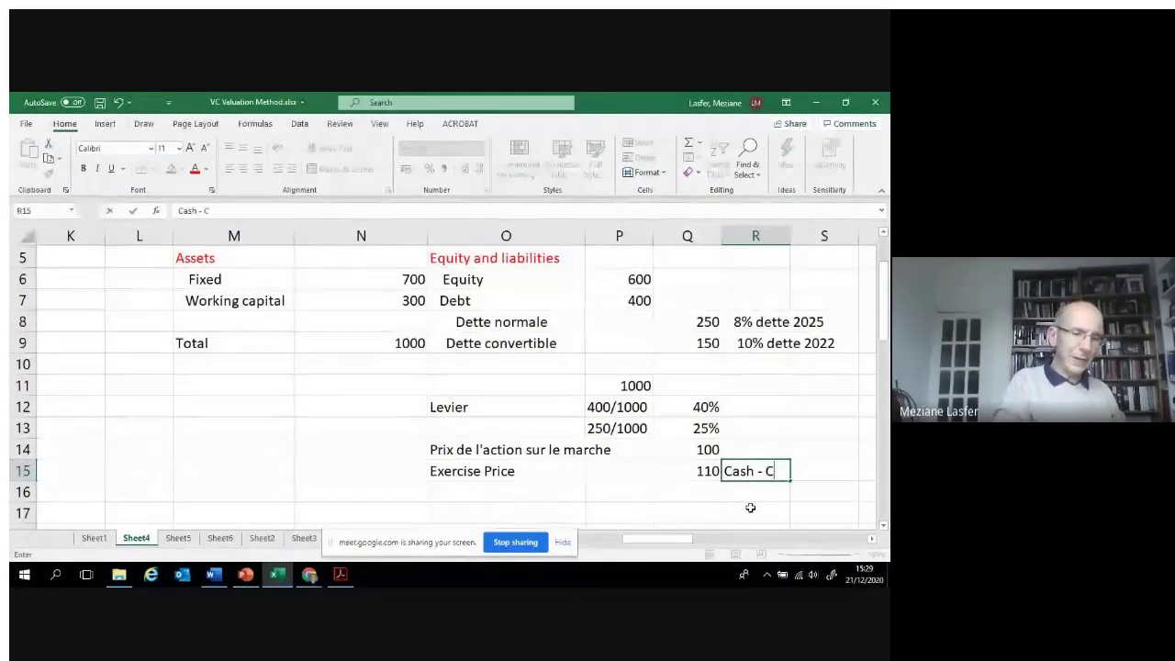
{"action": "key", "text": "BackSpace"}
{"action": "type", "text": "Dett"}
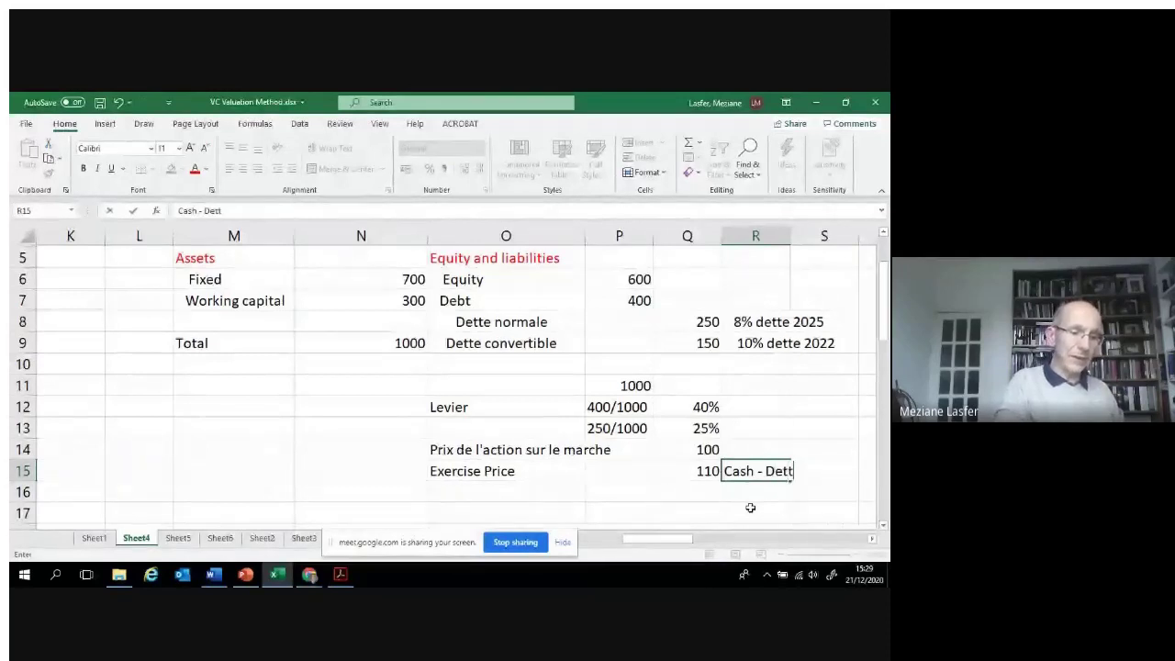
{"action": "type", "text": "e conver"}
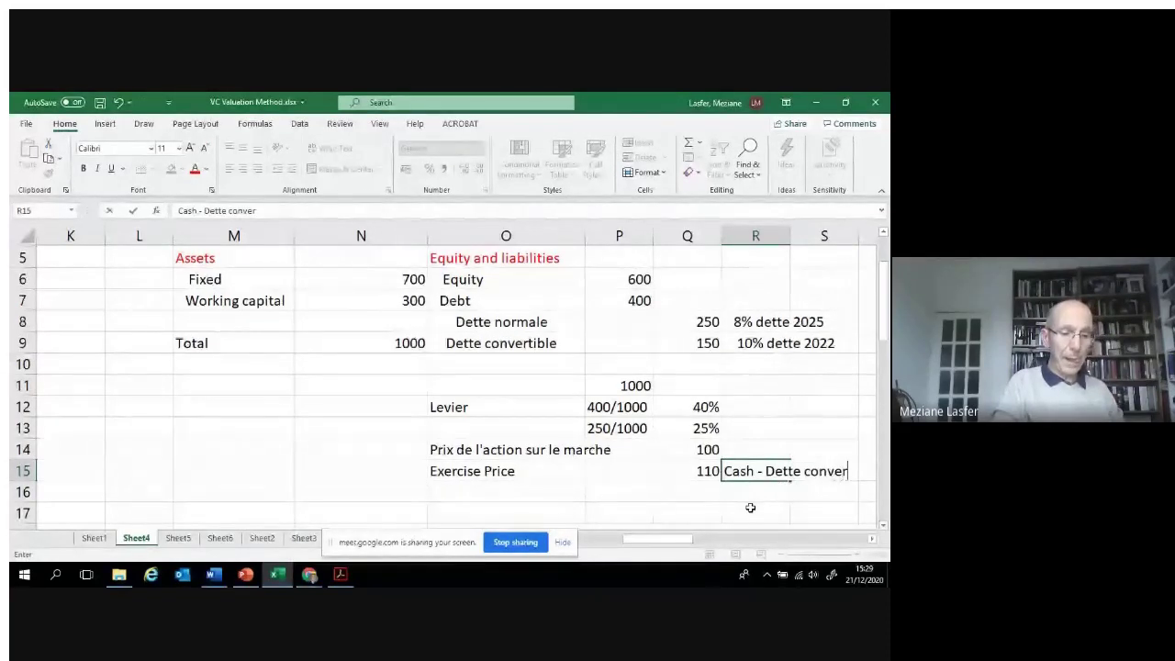
{"action": "type", "text": "tible"}
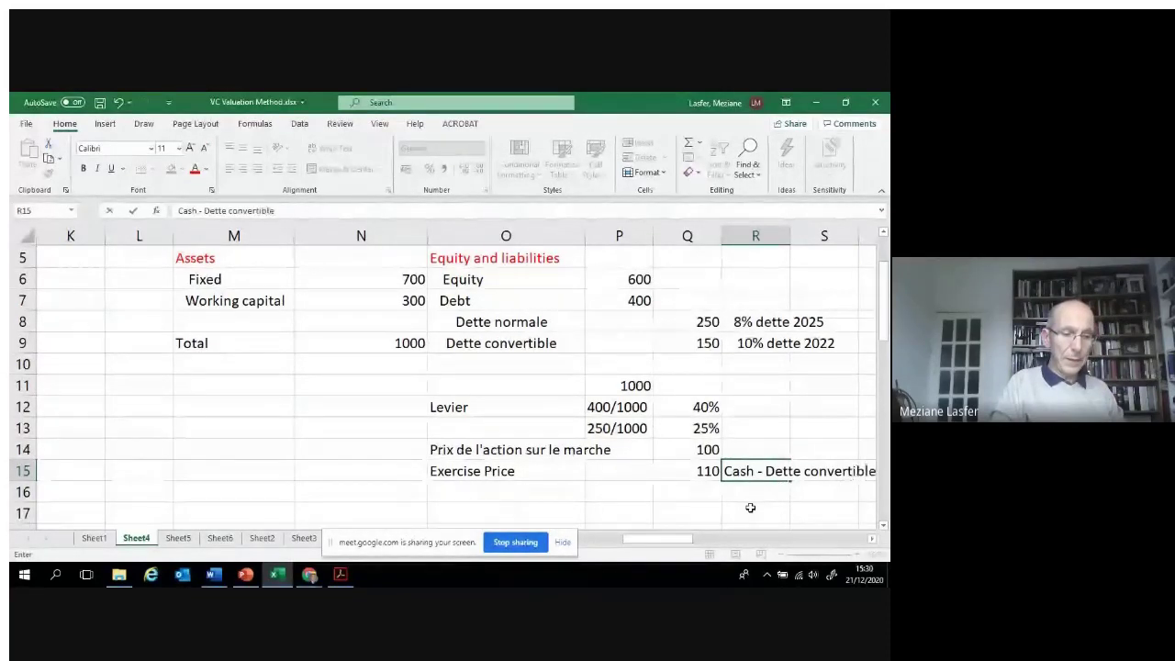
{"action": "type", "text": " sera "}
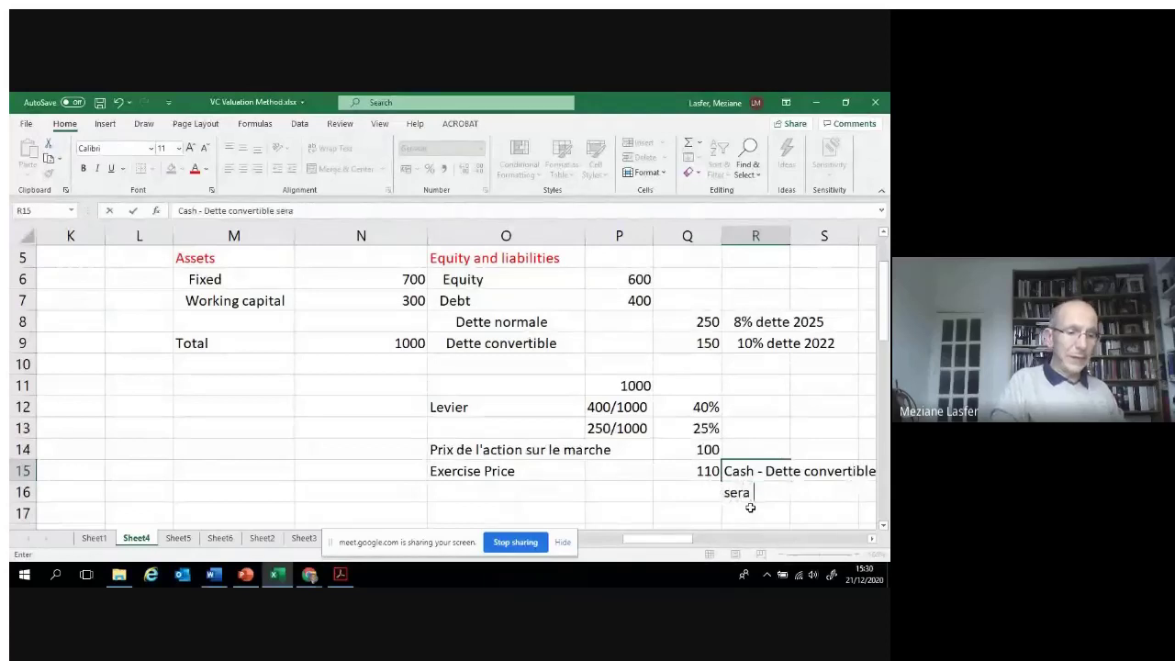
{"action": "type", "text": "traite"}
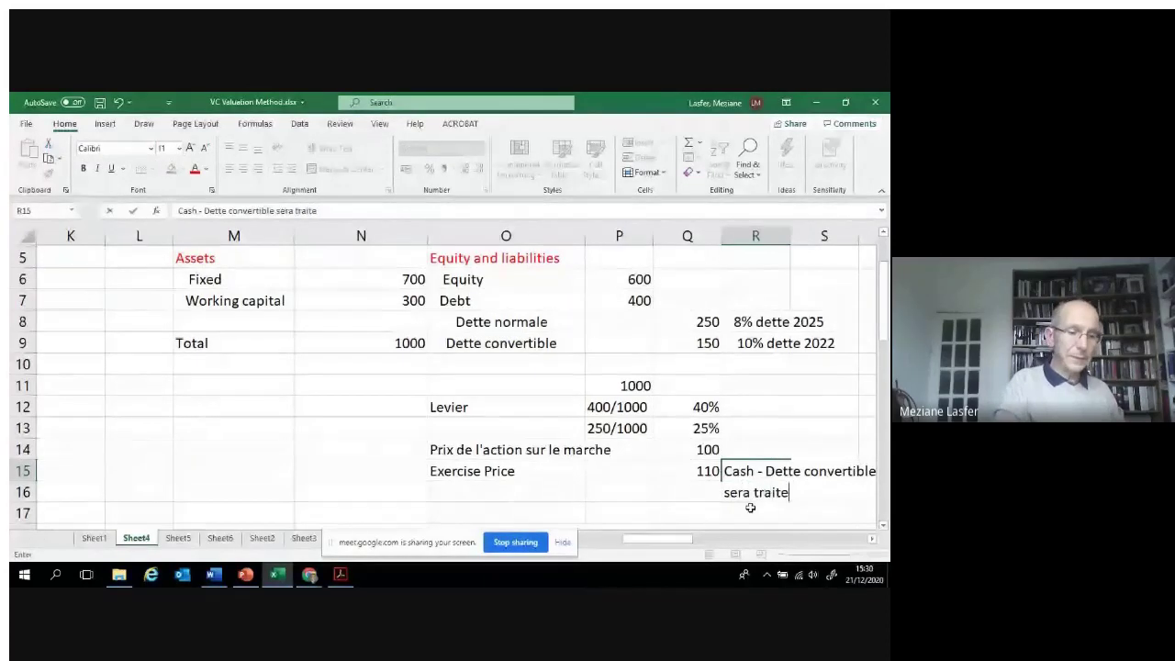
{"action": "type", "text": "e comme dett"}
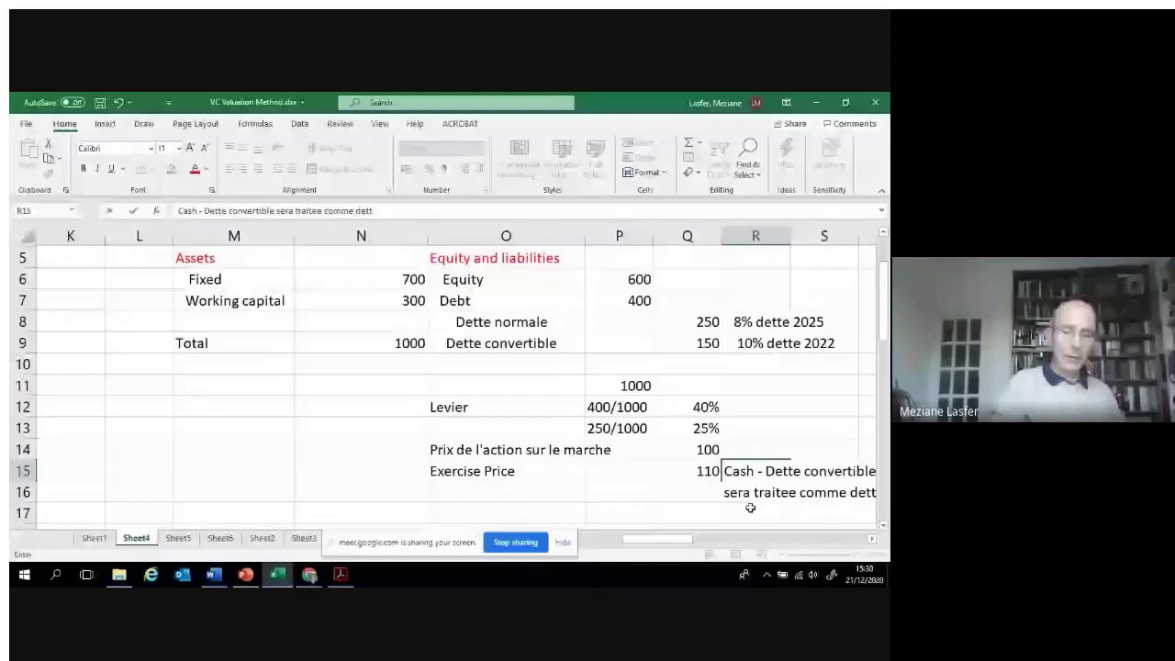
{"action": "type", "text": "e -"}
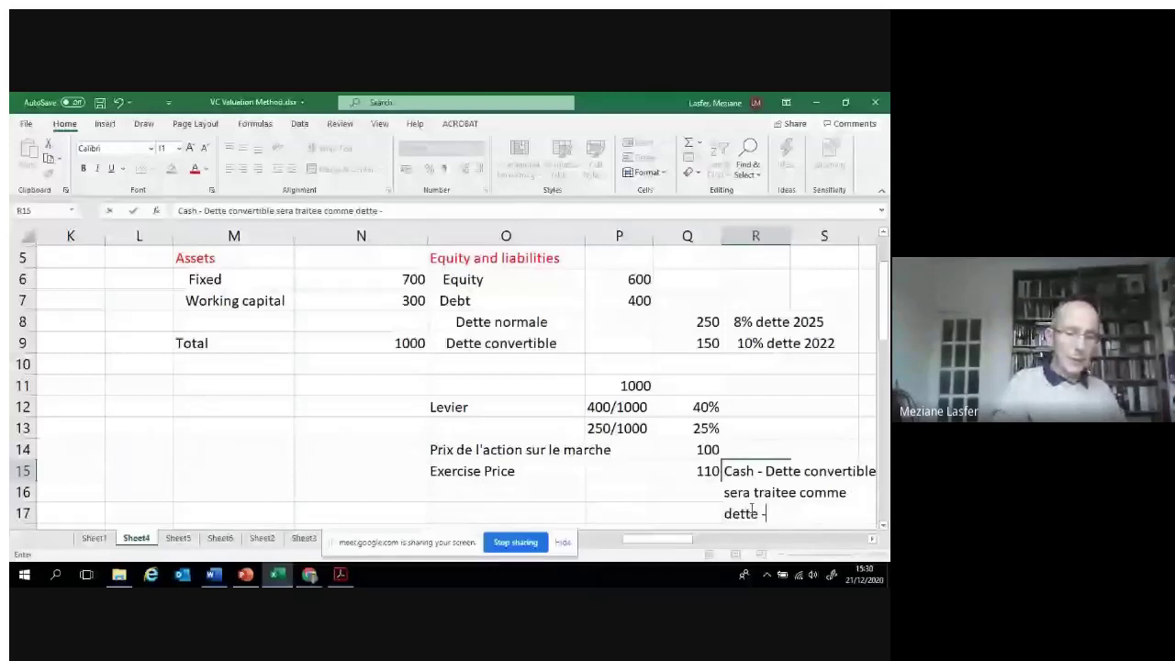
{"action": "type", "text": " Levier ="}
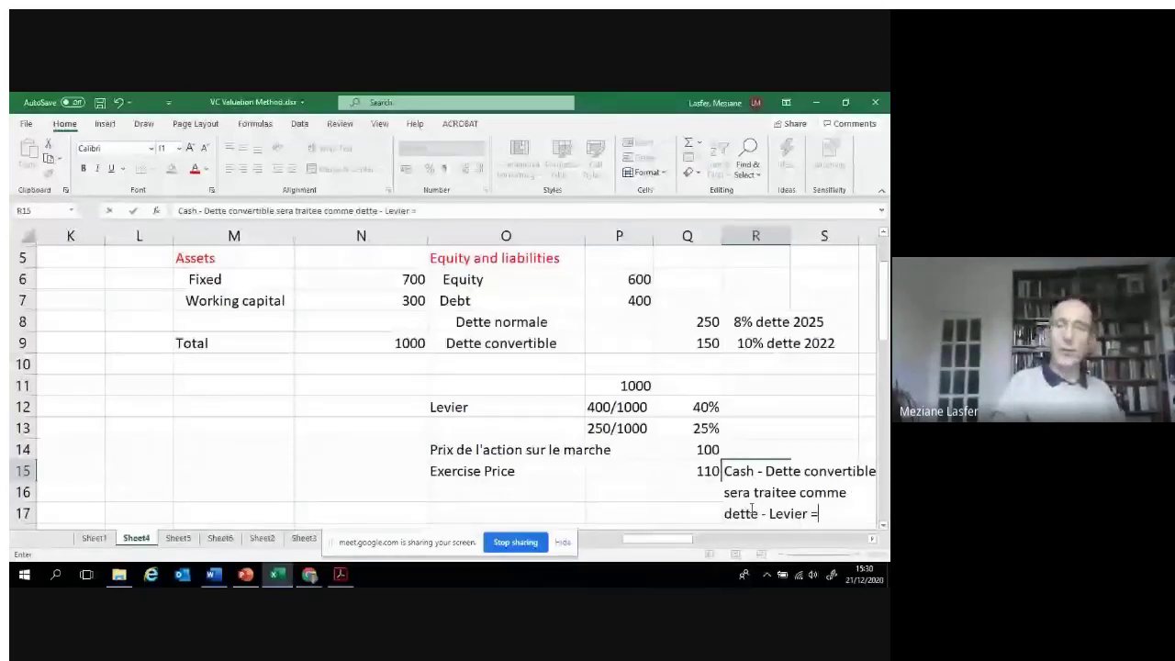
{"action": "type", "text": " 40%"}
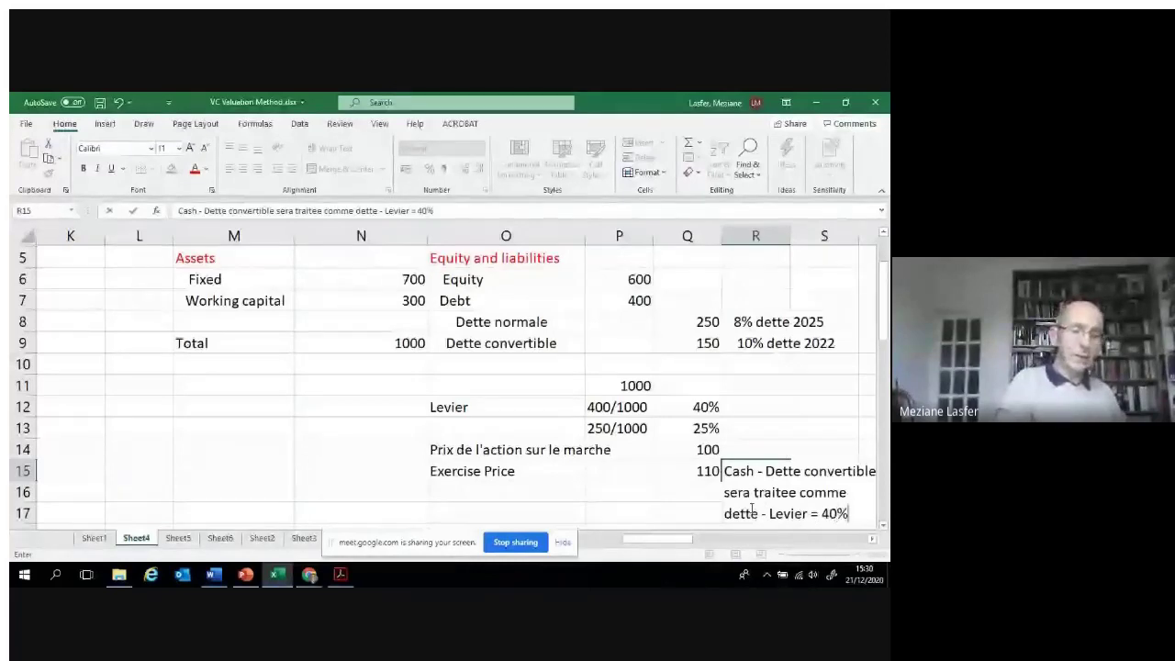
{"action": "key", "text": "ctrl+Return"}
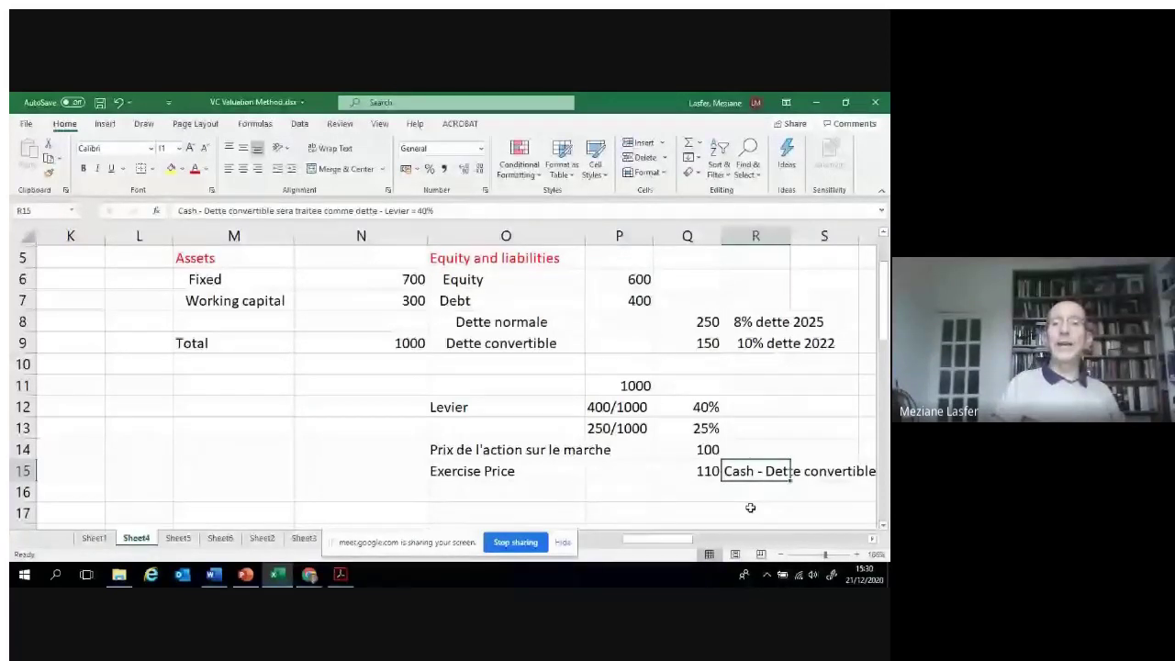
- Move the cash note from R15 to O16, directly under the Exercise Price label
{"action": "scroll", "coordinate": [750, 506], "scroll_direction": "right", "scroll_amount": 5}
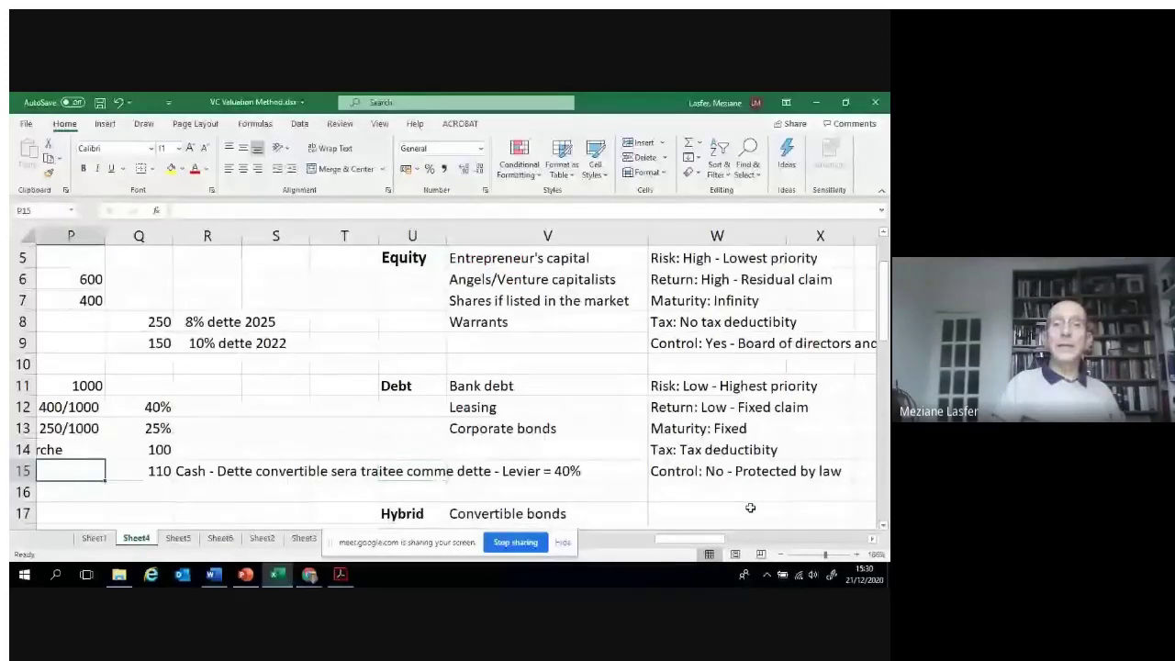
{"action": "key", "text": "Left"}
{"action": "key", "text": "Left"}
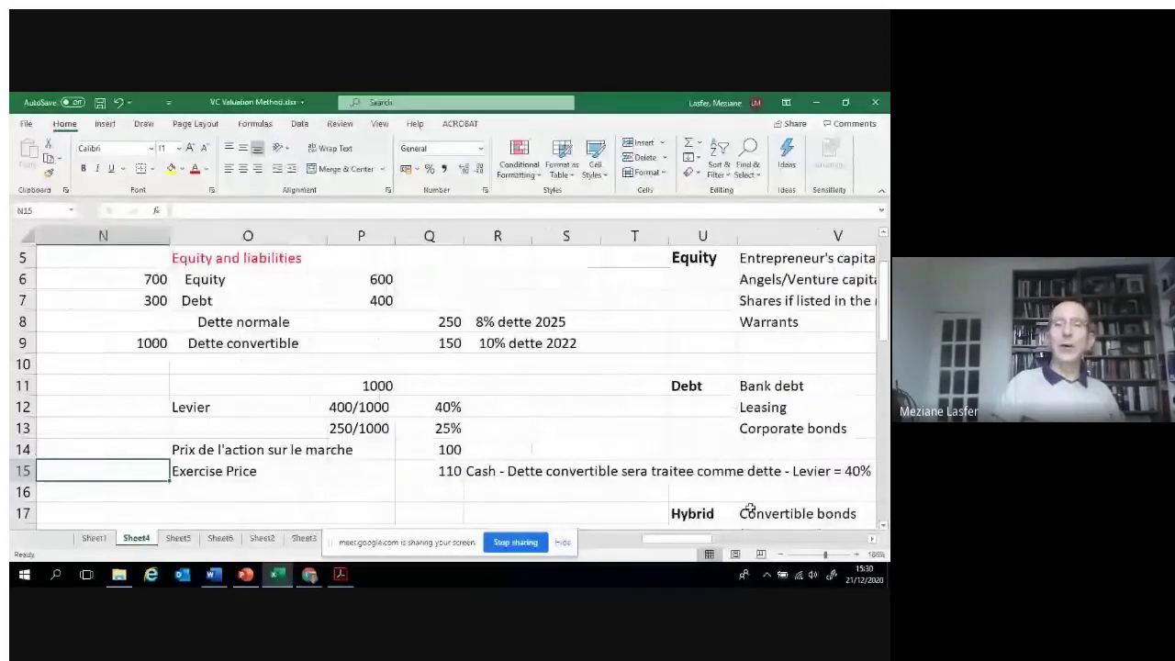
{"action": "key", "text": "Left"}
{"action": "key", "text": "Right"}
{"action": "key", "text": "Right"}
{"action": "key", "text": "Right"}
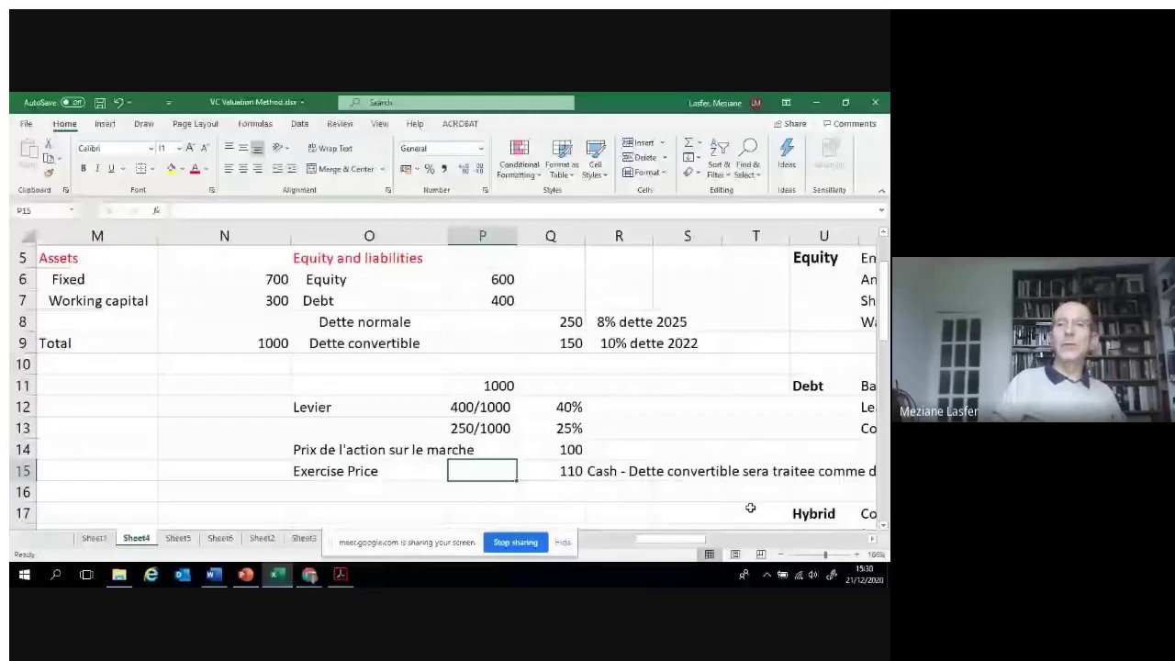
{"action": "key", "text": "Right"}
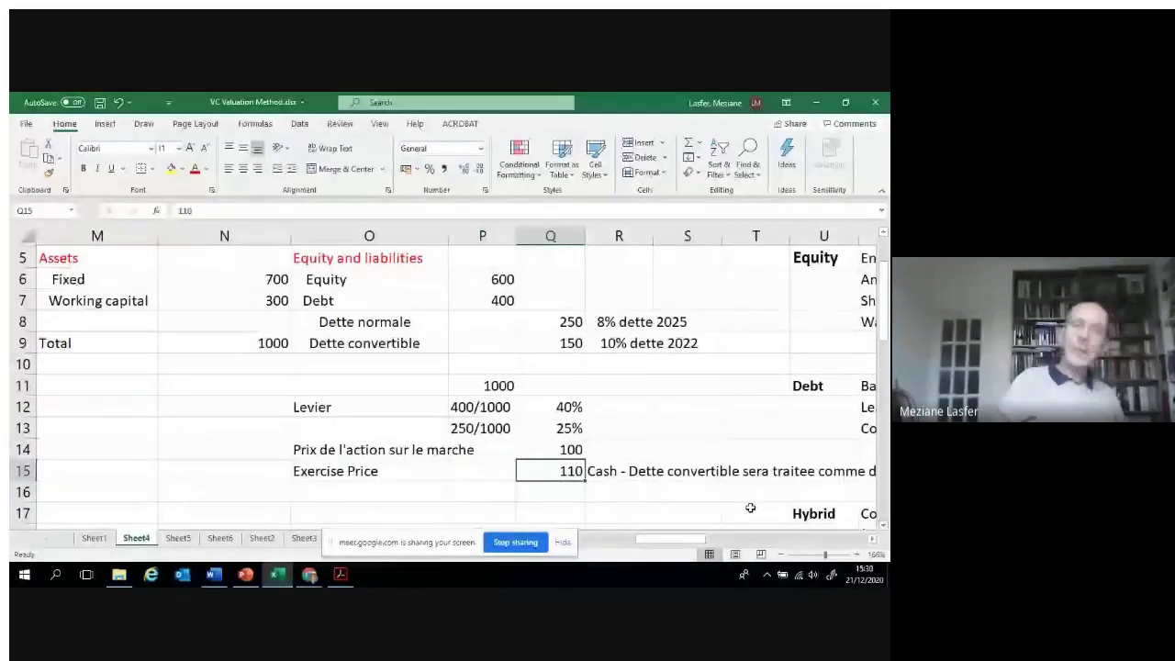
{"action": "key", "text": "Right"}
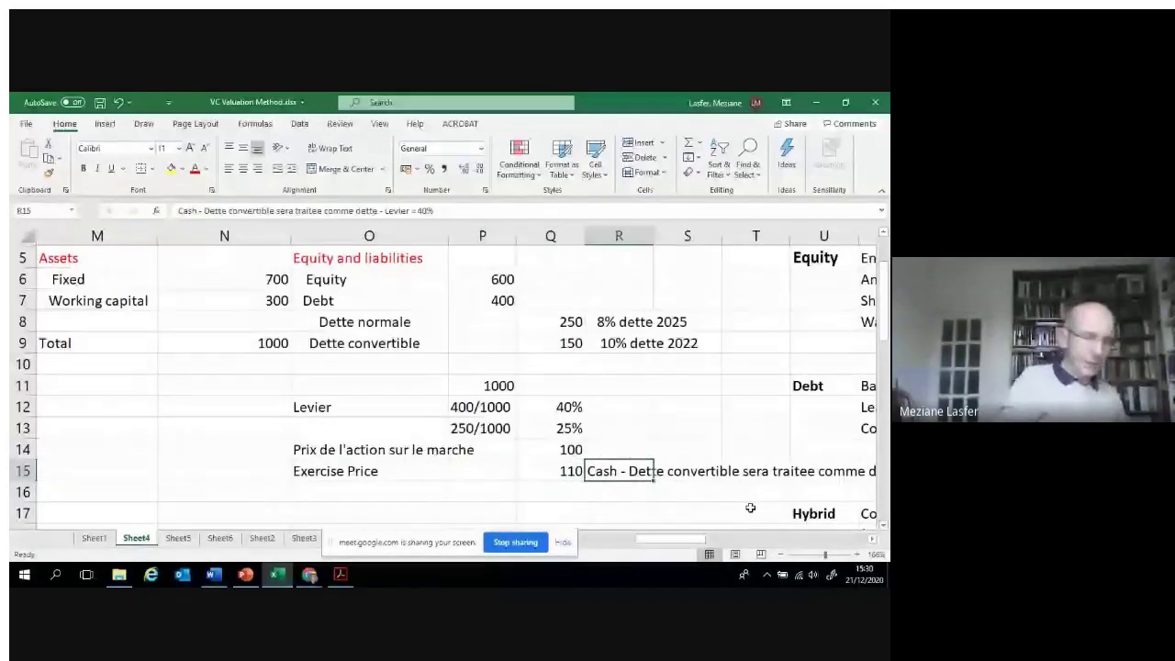
{"action": "key", "text": "ctrl+c"}
{"action": "key", "text": "Down"}
{"action": "key", "text": "Left"}
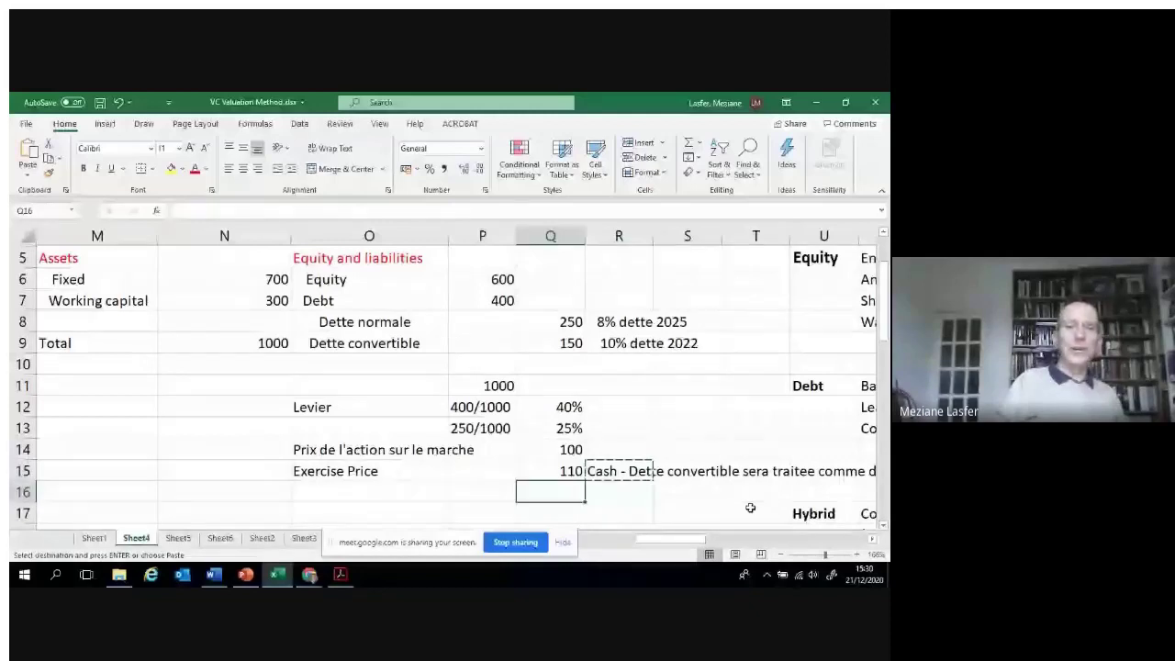
{"action": "key", "text": "Left"}
{"action": "key", "text": "Left"}
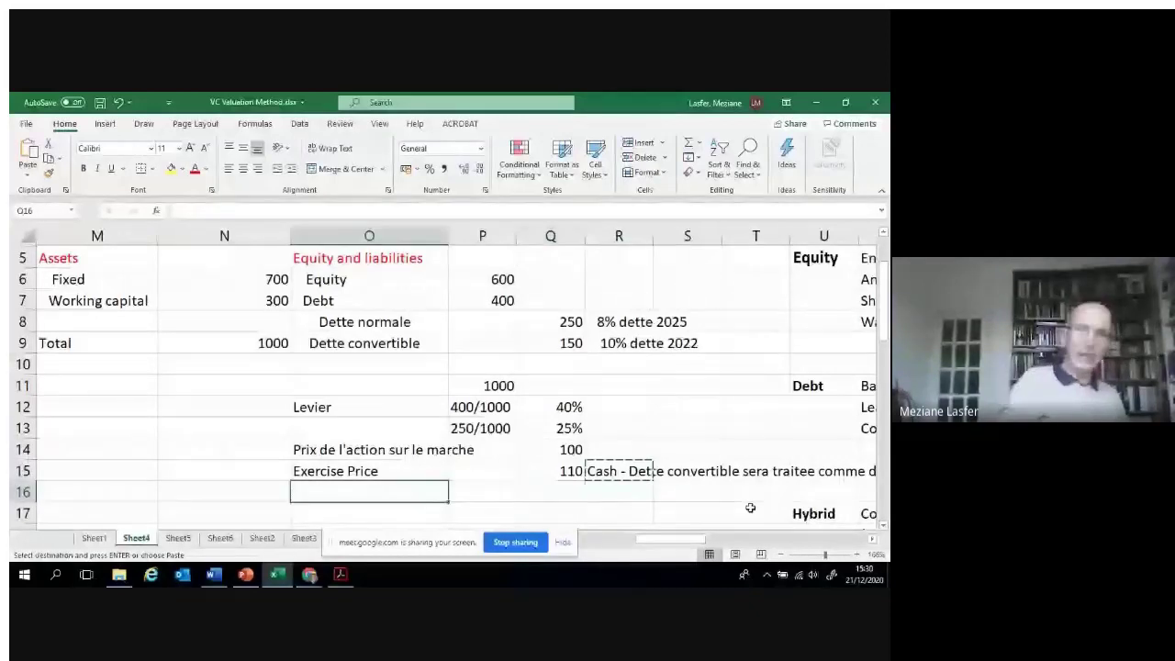
{"action": "key", "text": "Return"}
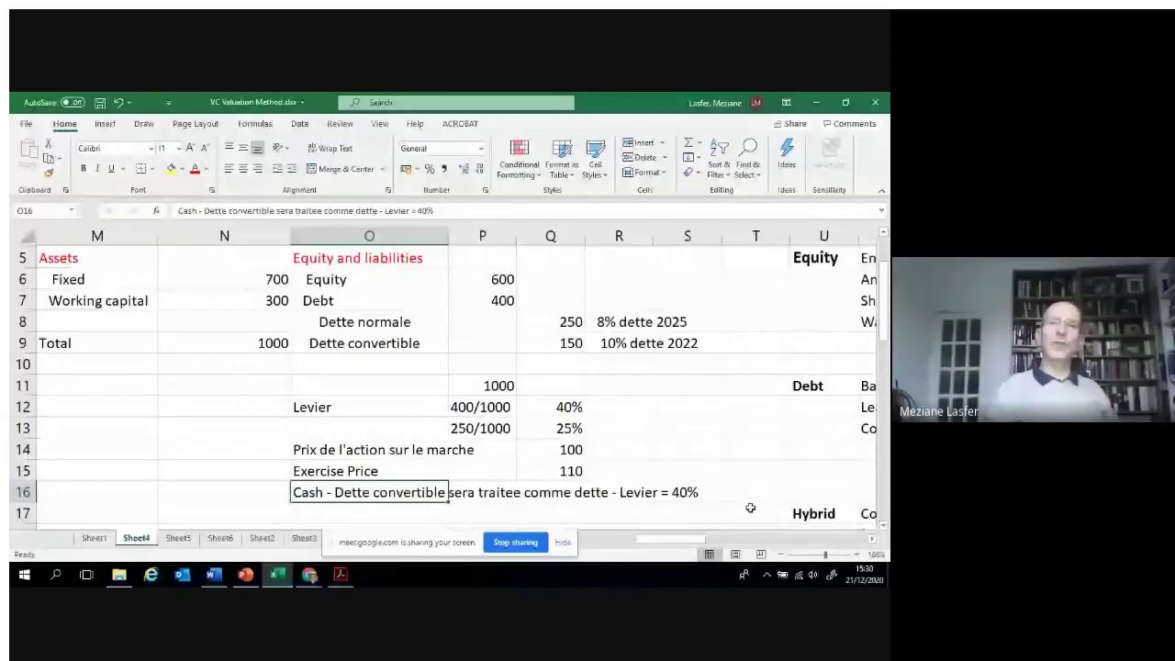
- Add a second exercise price in row 17, with the label "Pexercie P{rice" in O17 and the value 60 in Q17
{"action": "key", "text": "Left"}
{"action": "key", "text": "Left"}
{"action": "key", "text": "Left"}
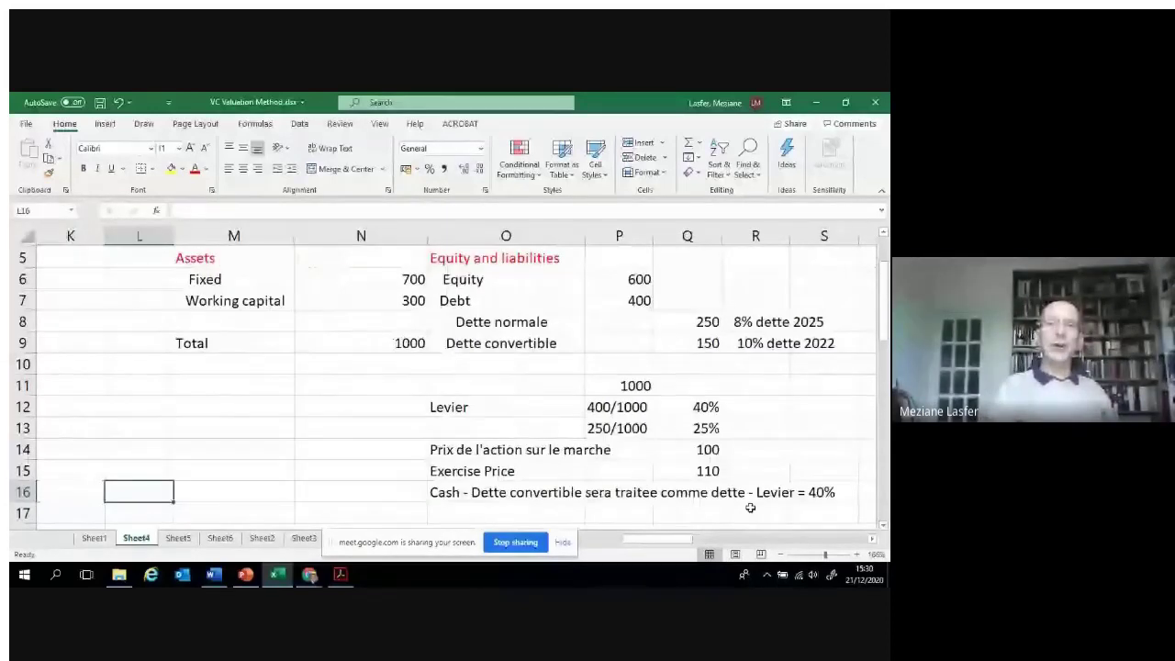
{"action": "key", "text": "Right"}
{"action": "key", "text": "Right"}
{"action": "key", "text": "Right"}
{"action": "key", "text": "Down"}
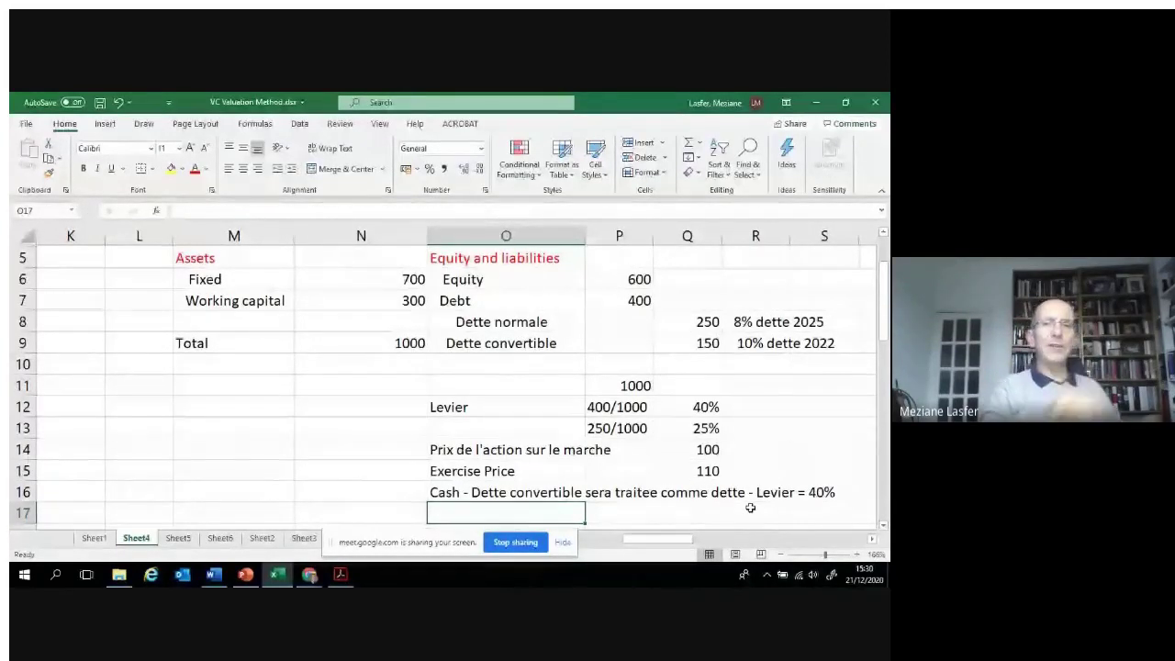
{"action": "type", "text": "PExercie "}
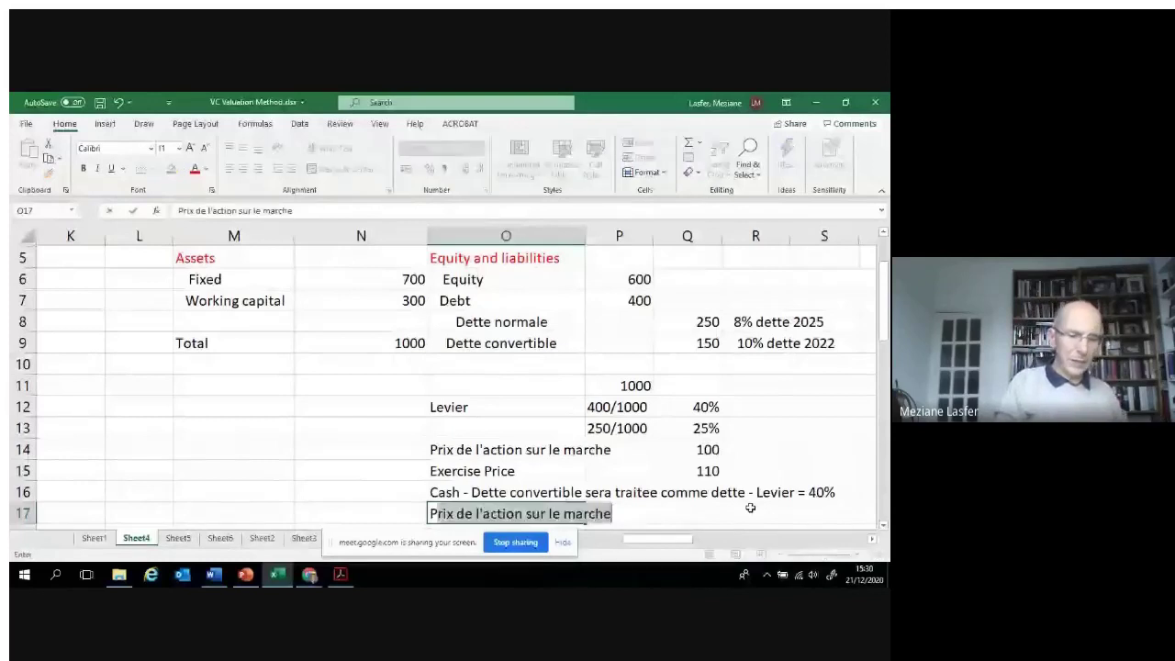
{"action": "type", "text": "P("}
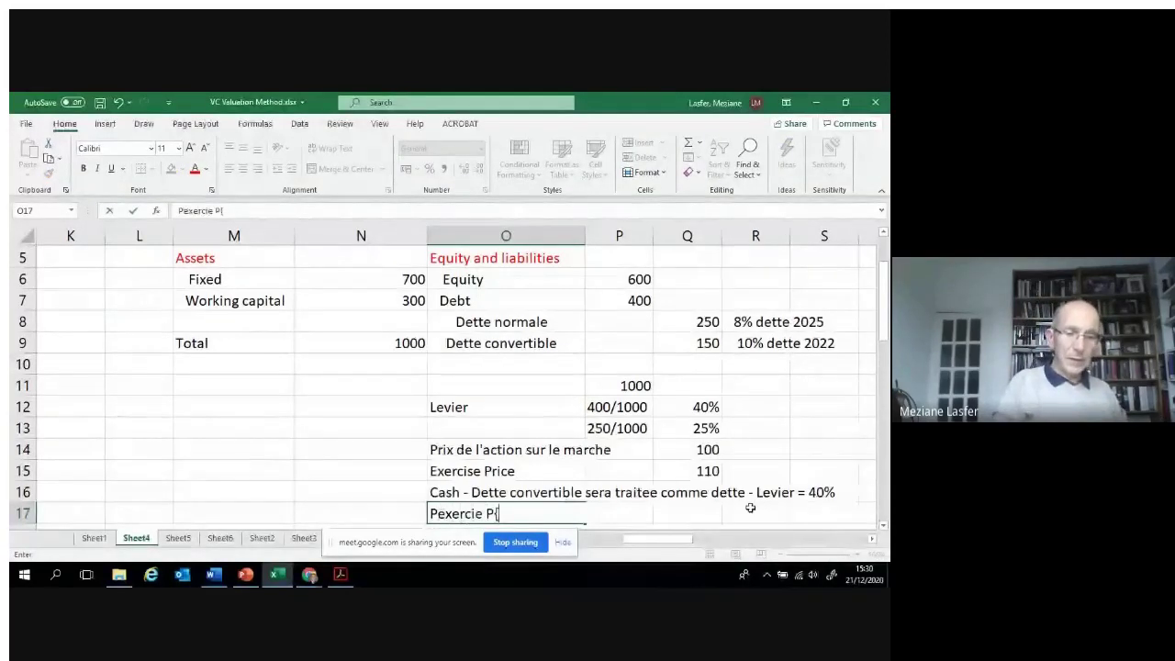
{"action": "type", "text": "ric"}
{"action": "type", "text": "e"}
{"action": "key", "text": "Tab"}
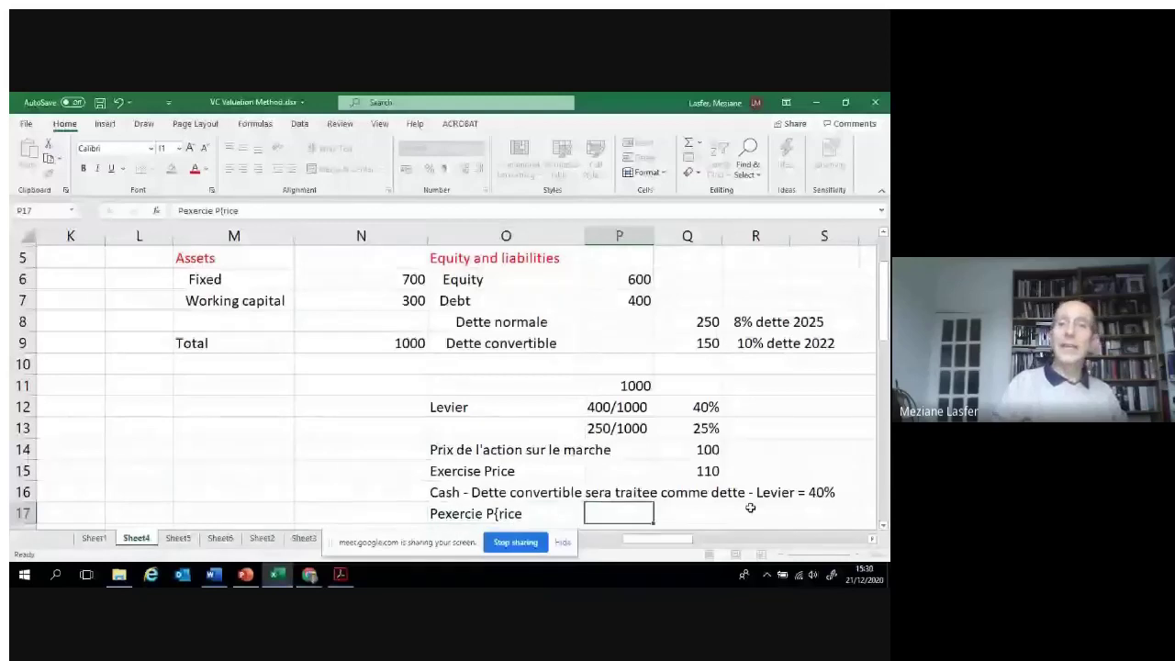
{"action": "key", "text": "Tab"}
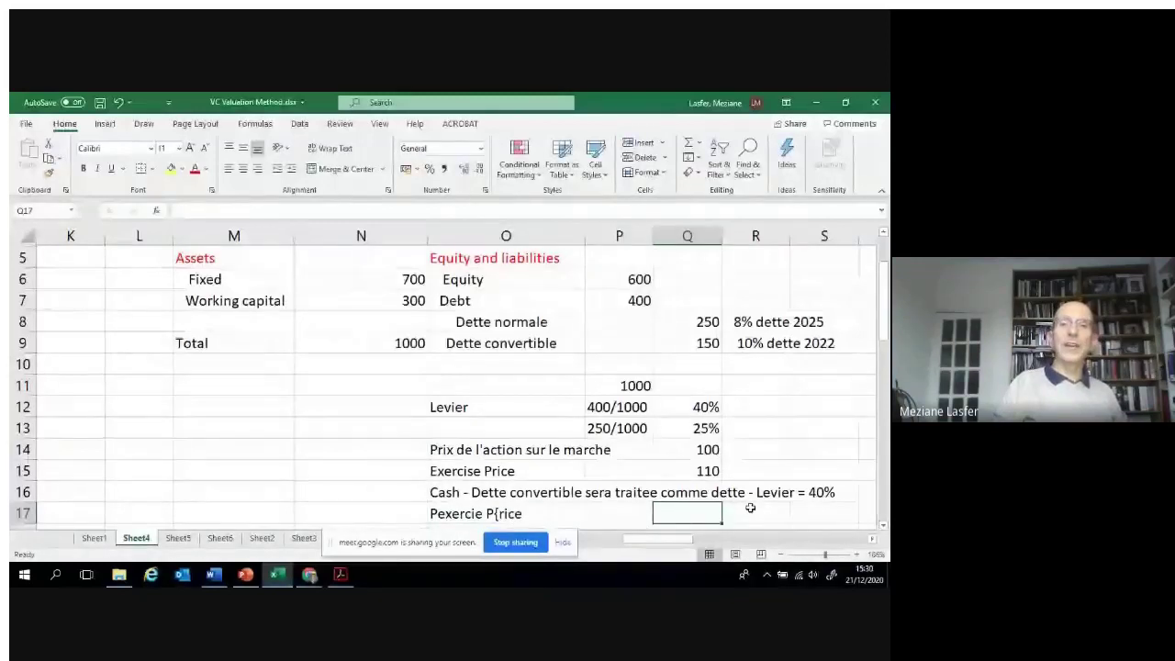
{"action": "type", "text": "60"}
{"action": "key", "text": "Return"}
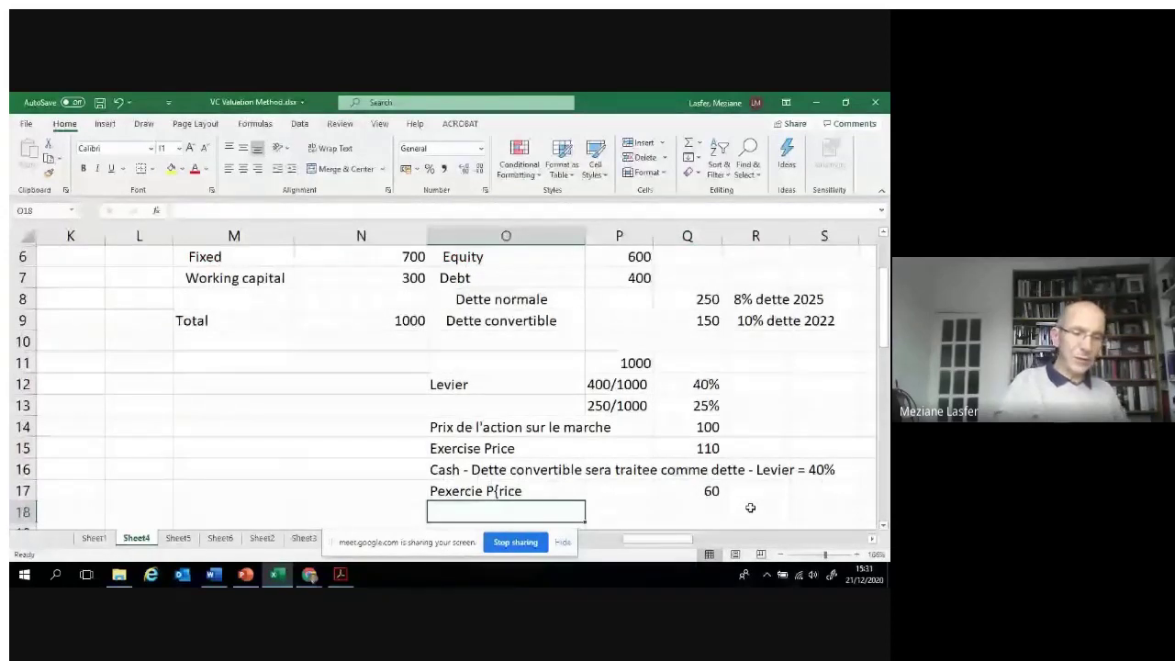
- Enter the note "Action - Dette va se convertire" in O18, under the second exercise price
{"action": "type", "text": "Action"}
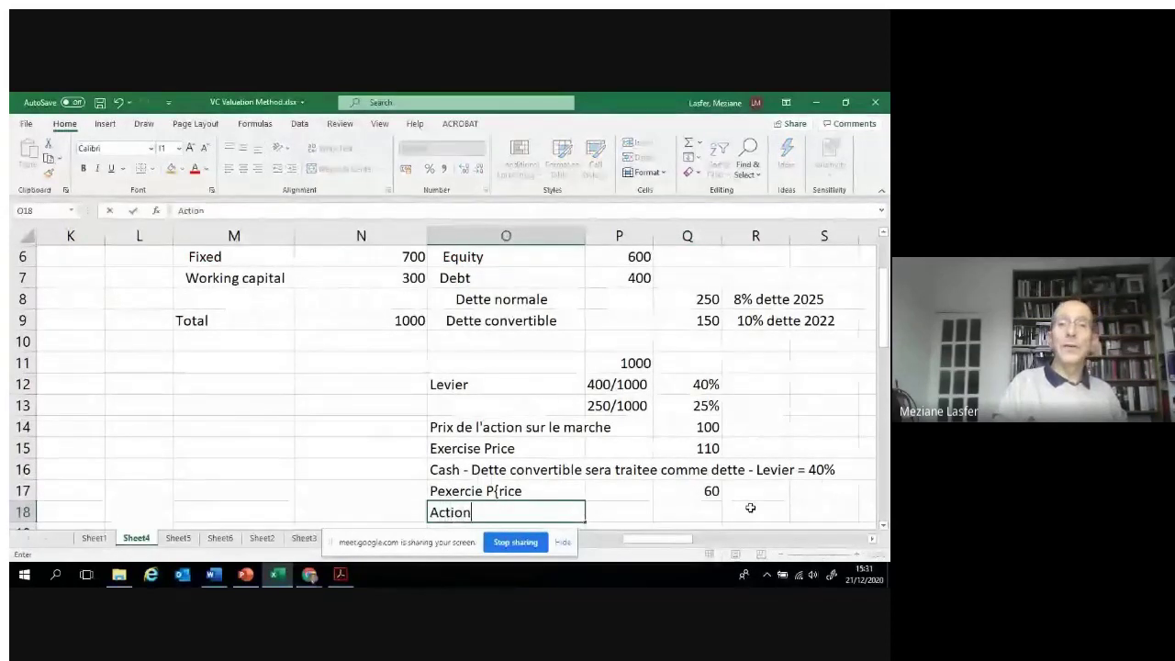
{"action": "type", "text": " -"}
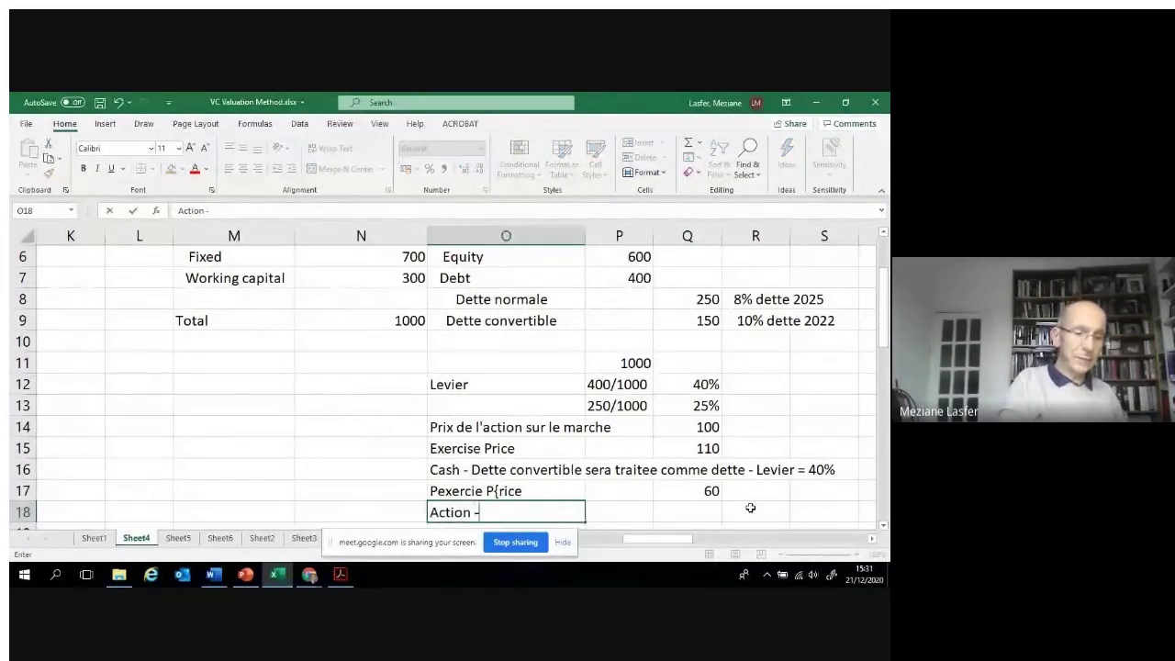
{"action": "type", "text": " Dette "}
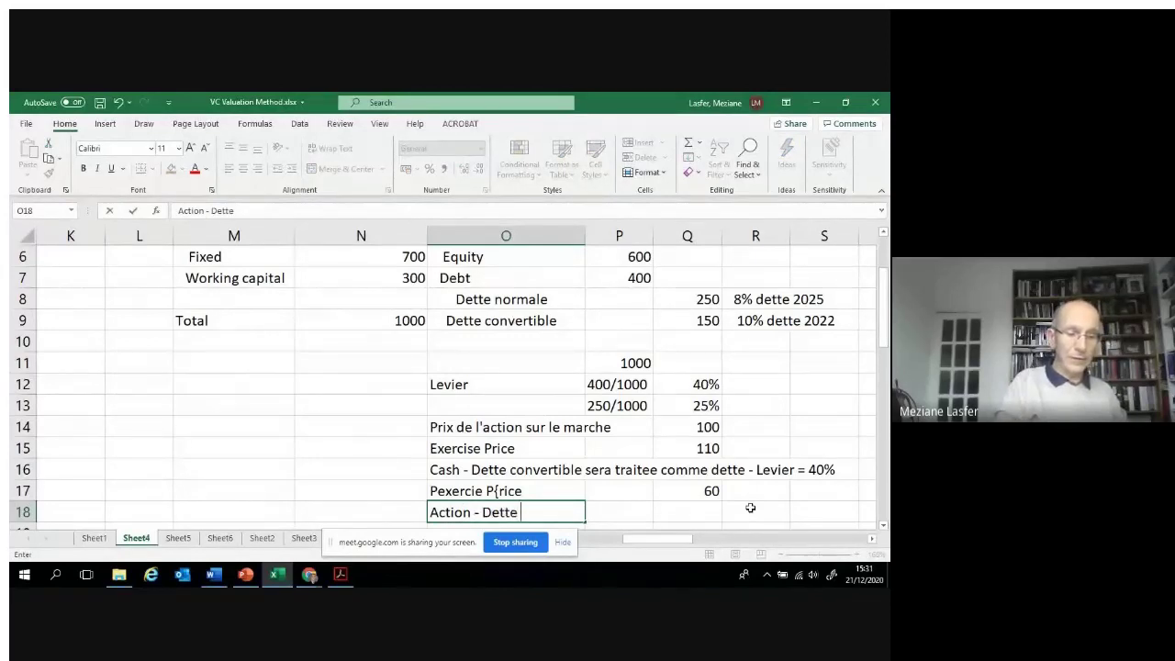
{"action": "type", "text": "va se convertire"}
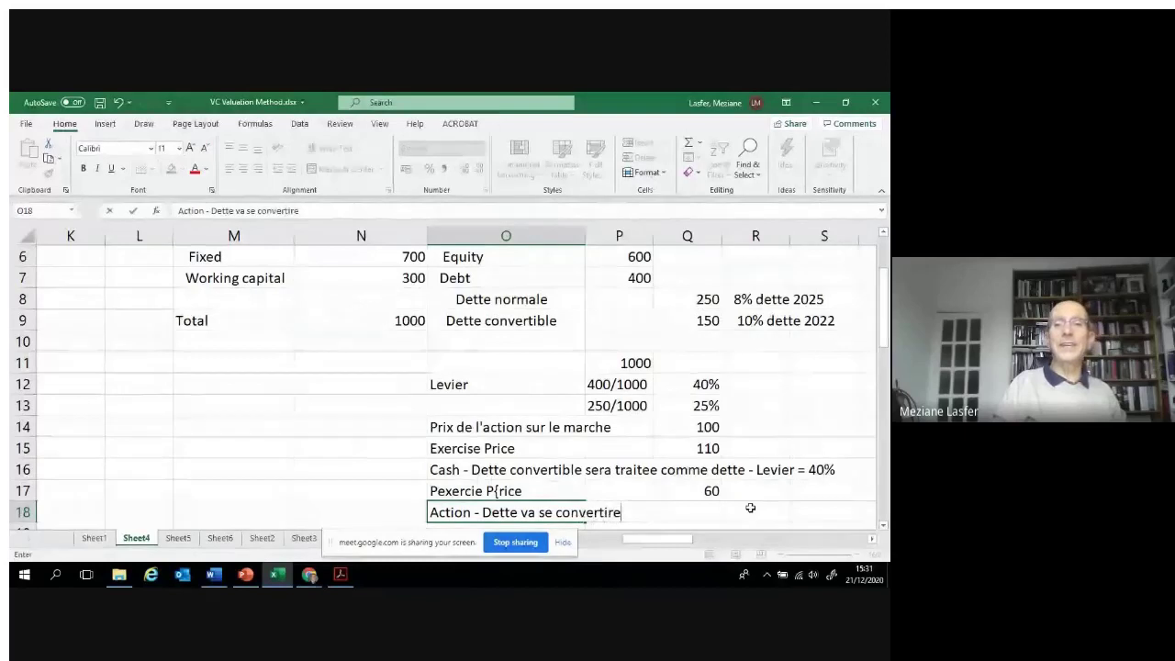
{"action": "key", "text": "ctrl+Return"}
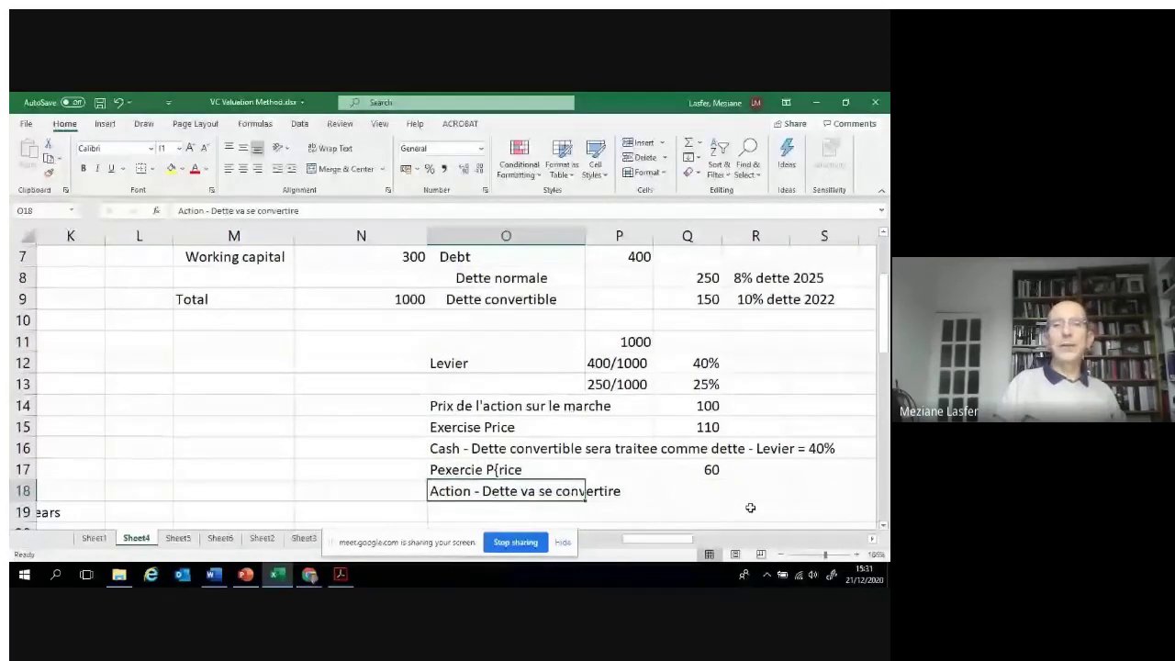
- Compare the second exercise price in Q17 with the market share price in Q14, and return to the note in O18
{"action": "key", "text": "Right"}
{"action": "key", "text": "Right"}
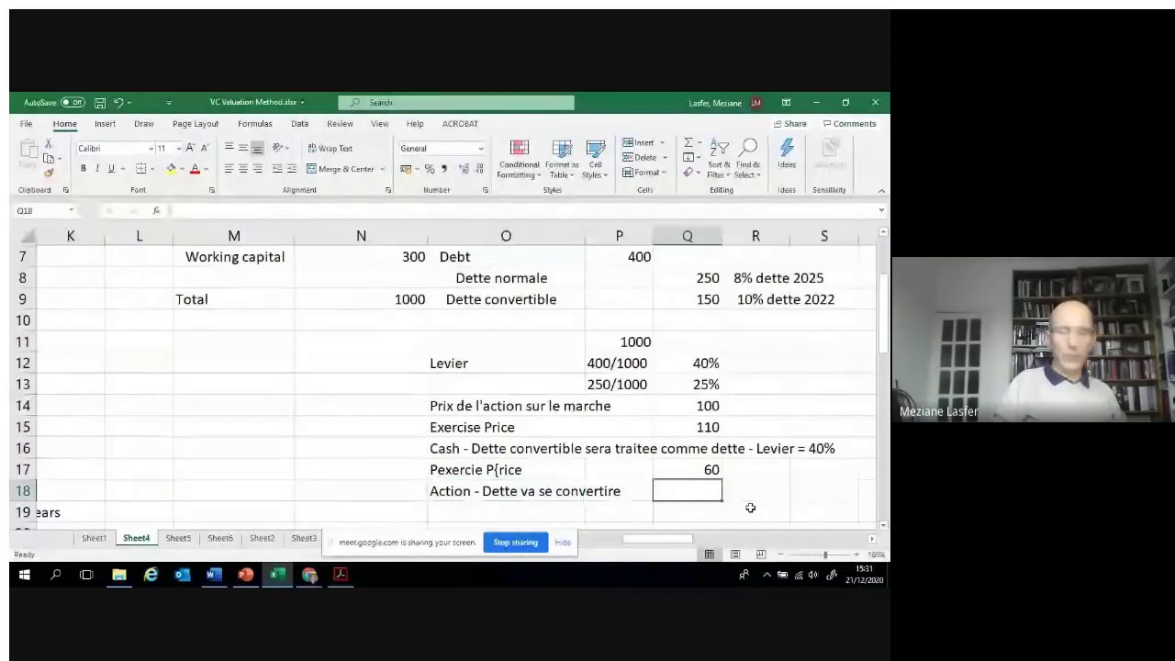
{"action": "key", "text": "Up"}
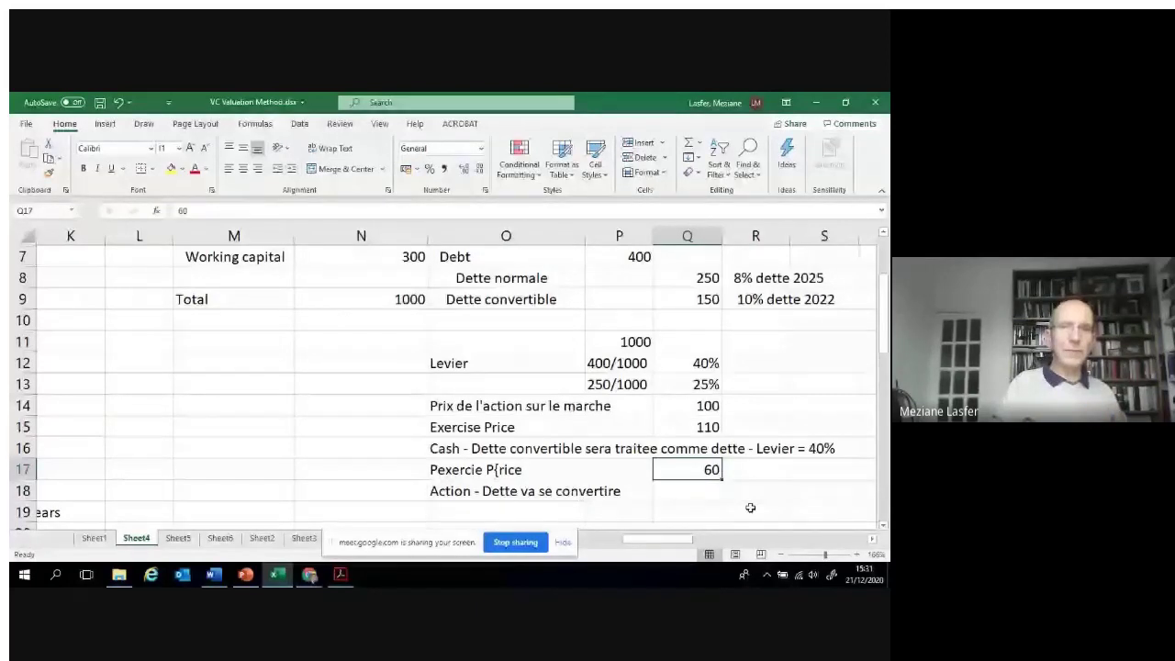
{"action": "key", "text": "Up"}
{"action": "key", "text": "Up"}
{"action": "key", "text": "Up"}
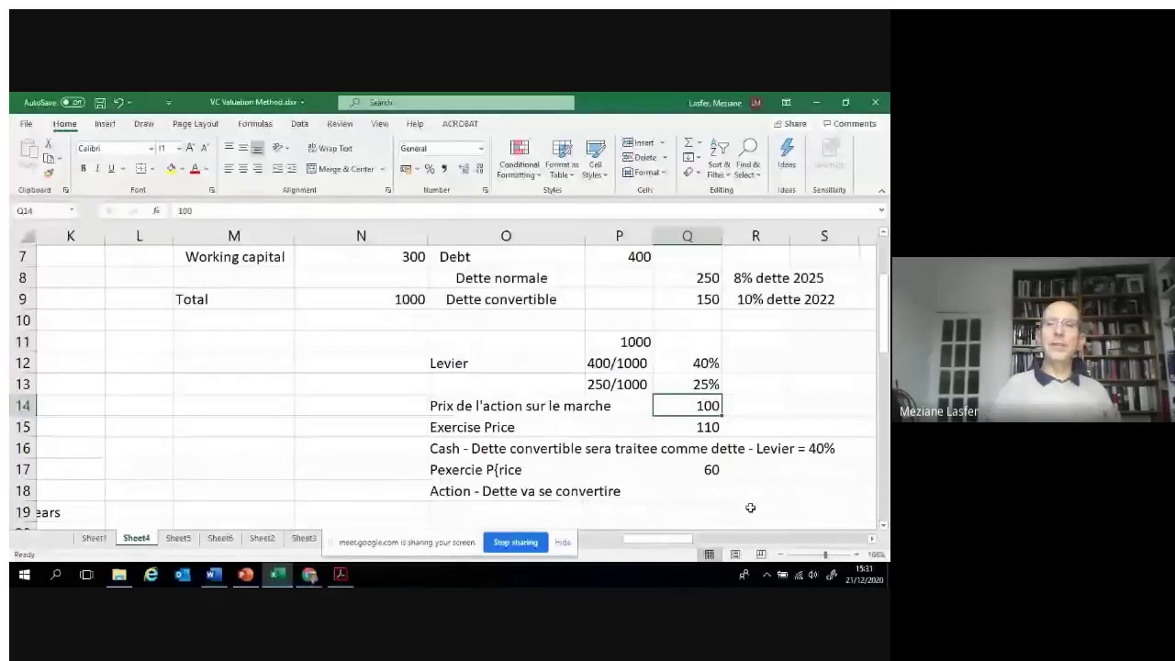
{"action": "key", "text": "Down"}
{"action": "key", "text": "Down"}
{"action": "key", "text": "Down"}
{"action": "key", "text": "Down"}
{"action": "key", "text": "Left"}
{"action": "key", "text": "Left"}
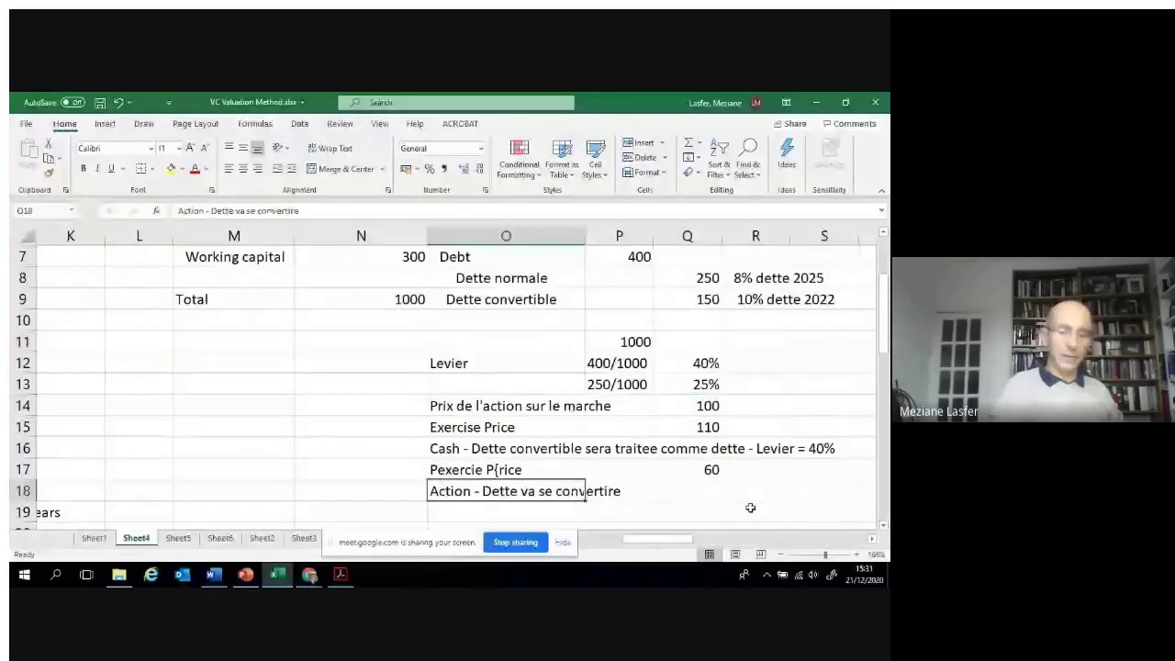
- Append "- Levier = 25%" to the conversion note in O18
{"action": "left_click", "coordinate": [351, 210]}
{"action": "type", "text": "- Lev"}
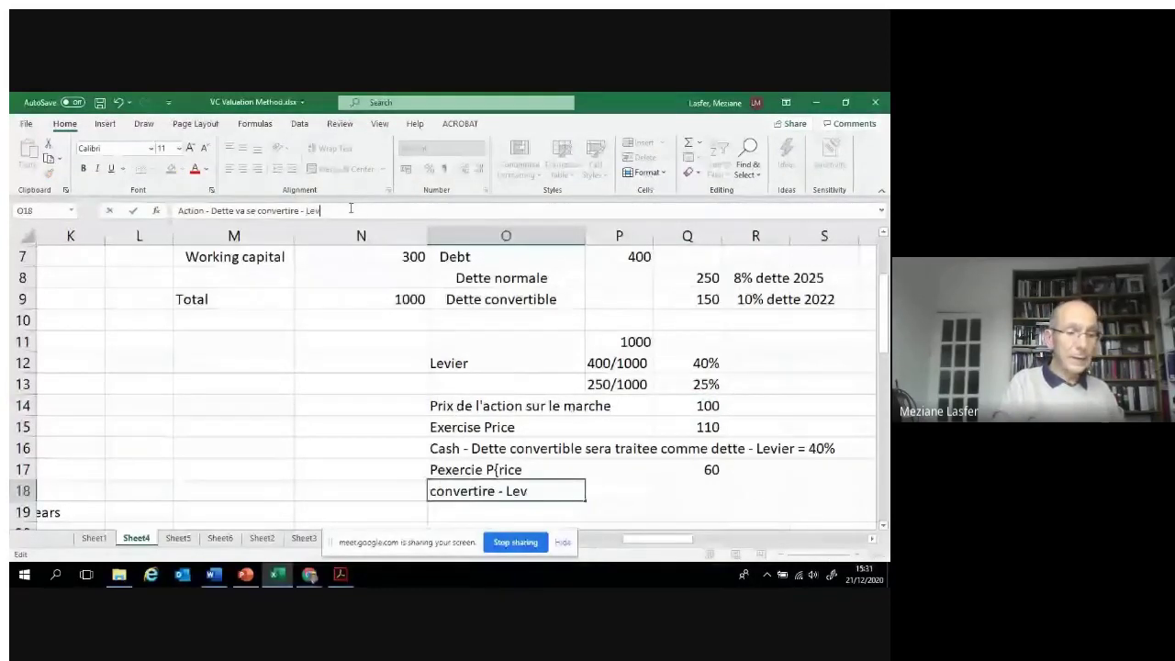
{"action": "type", "text": "ier = 2"}
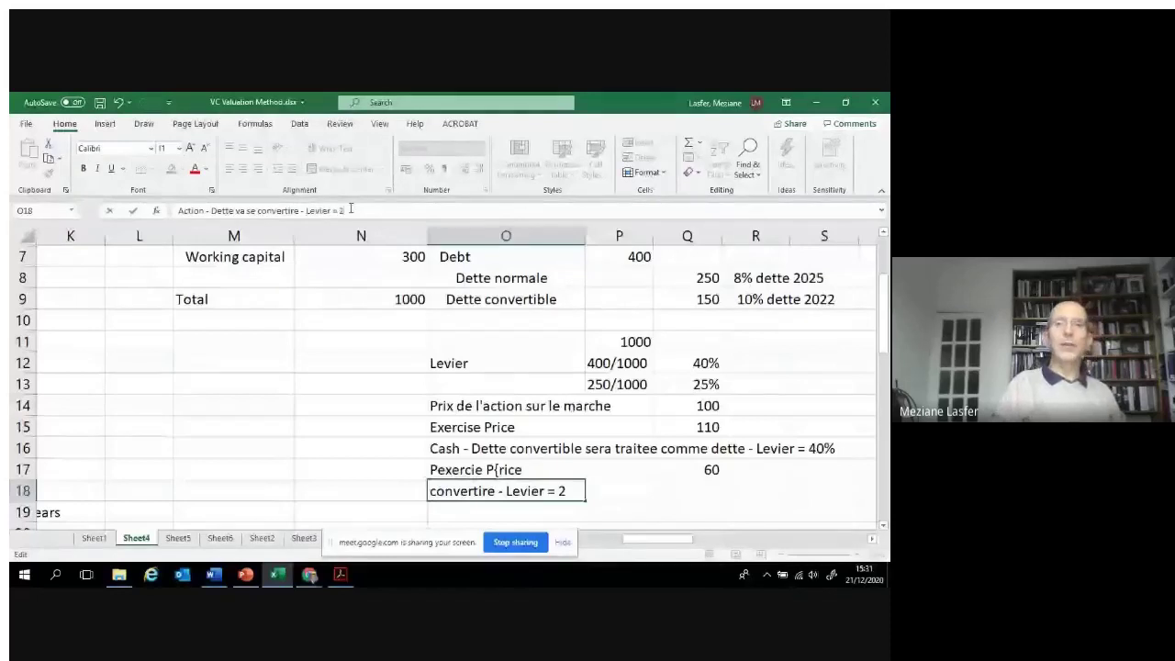
{"action": "type", "text": "5%"}
{"action": "key", "text": "Return"}
- Review the two exercise price scenarios in rows 15 to 18 and return to the Dette convertible label in O9
{"action": "key", "text": "Up"}
{"action": "key", "text": "Up"}
{"action": "key", "text": "Up"}
{"action": "key", "text": "Up"}
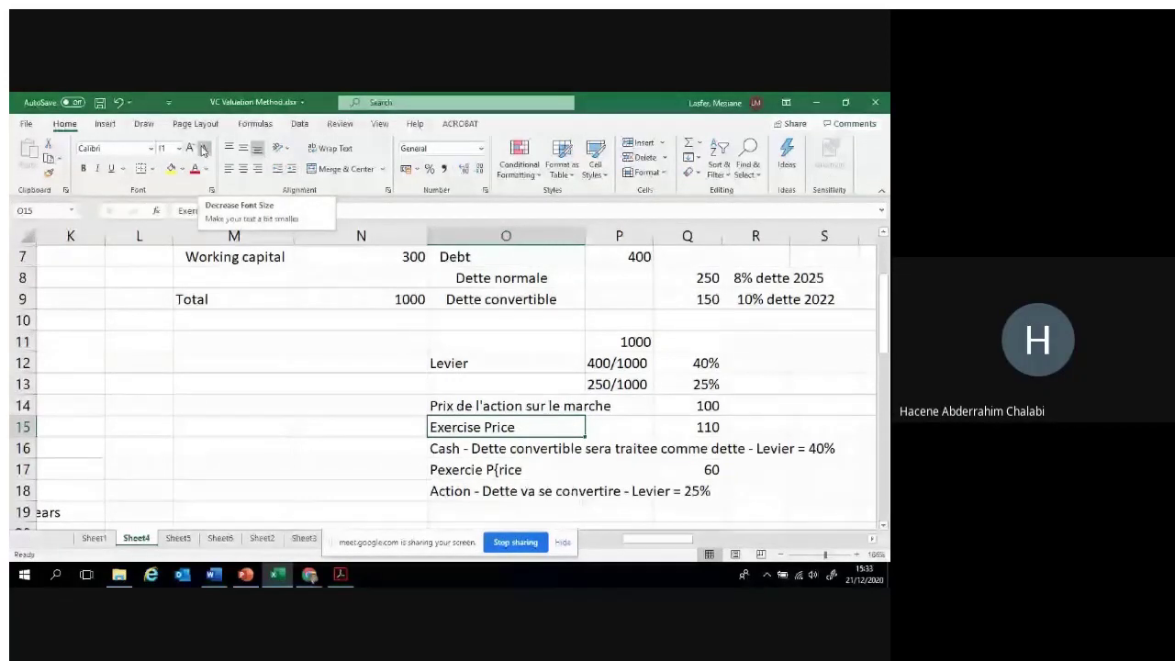
{"action": "key", "text": "Down"}
{"action": "key", "text": "Down"}
{"action": "key", "text": "Down"}
{"action": "key", "text": "Down"}
{"action": "key", "text": "Down"}
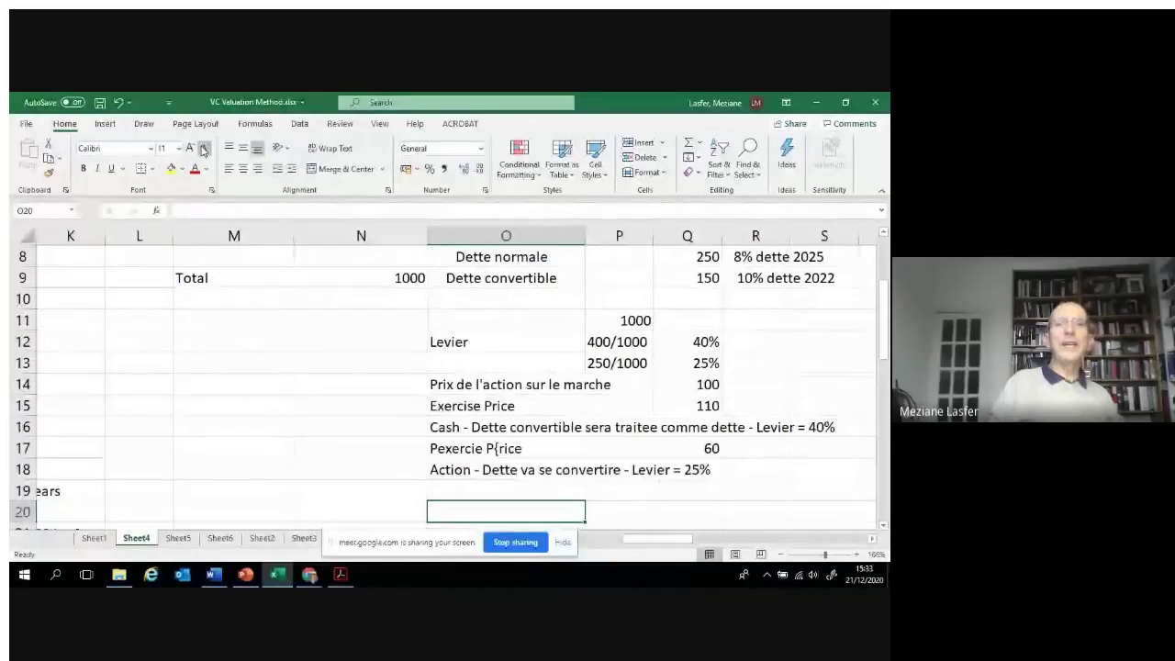
{"action": "key", "text": "Up"}
{"action": "key", "text": "Up"}
{"action": "key", "text": "Up"}
{"action": "key", "text": "Up"}
{"action": "key", "text": "Up"}
{"action": "key", "text": "Up"}
{"action": "key", "text": "Up"}
{"action": "key", "text": "Up"}
{"action": "key", "text": "Up"}
{"action": "key", "text": "Up"}
{"action": "key", "text": "Up"}
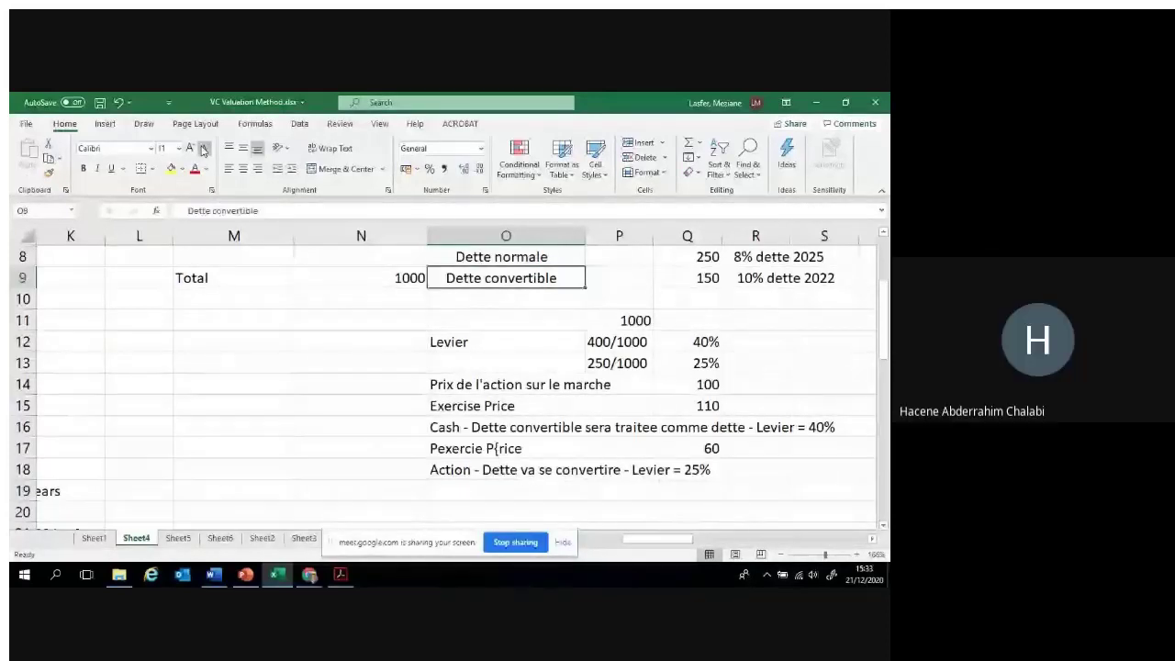
- Compare the rate and maturity notes beside the normal and convertible debt in R8 and R9
{"action": "key", "text": "Right"}
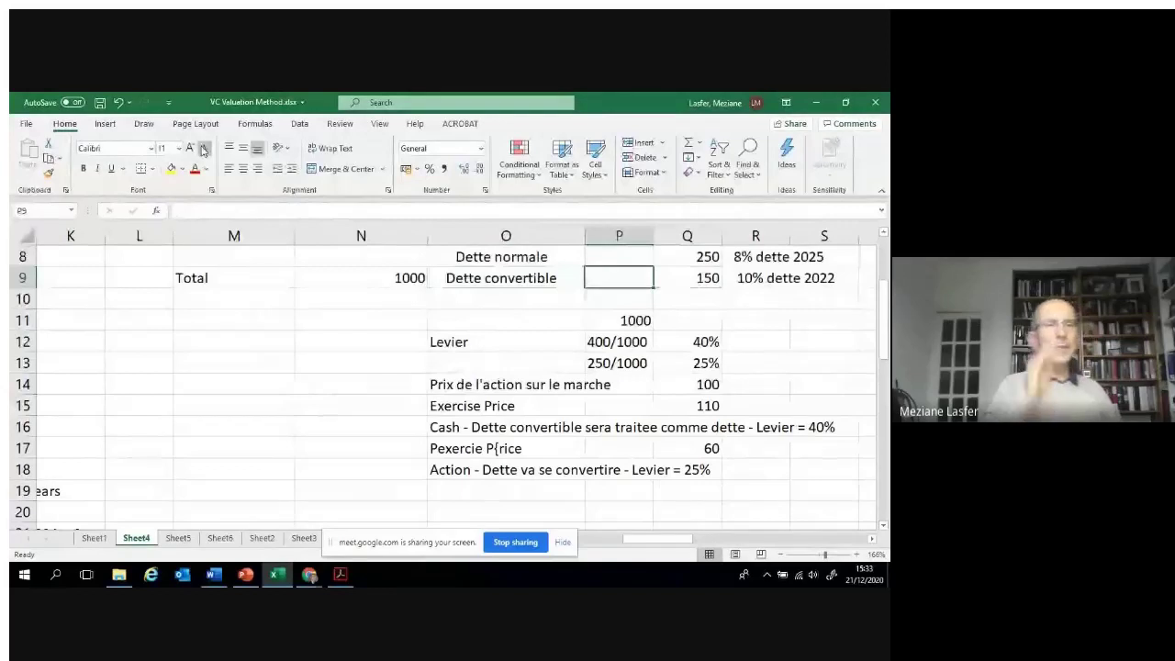
{"action": "key", "text": "Left"}
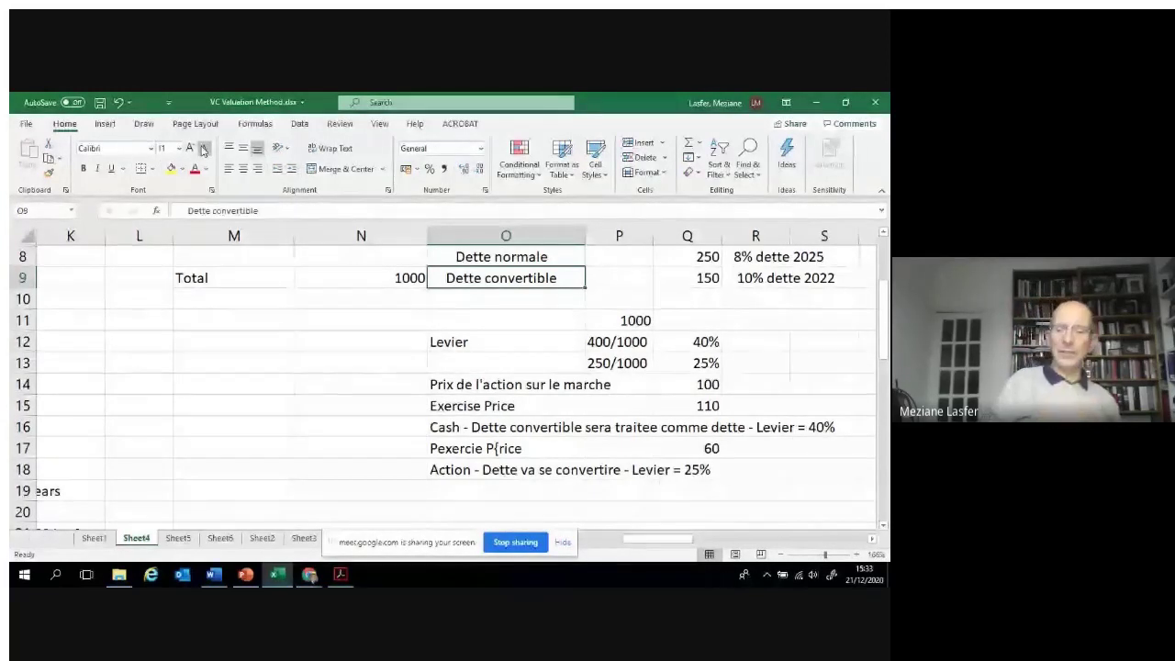
{"action": "key", "text": "Right"}
{"action": "key", "text": "Right"}
{"action": "key", "text": "Right"}
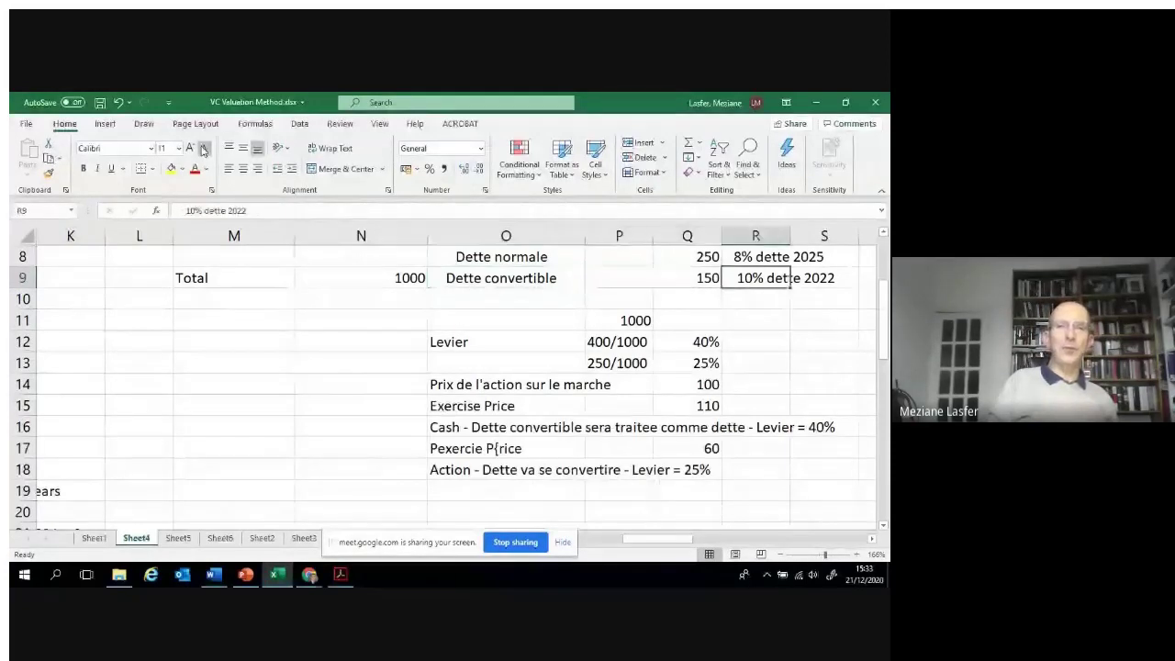
{"action": "key", "text": "Up"}
{"action": "key", "text": "Up"}
{"action": "key", "text": "Up"}
{"action": "key", "text": "Up"}
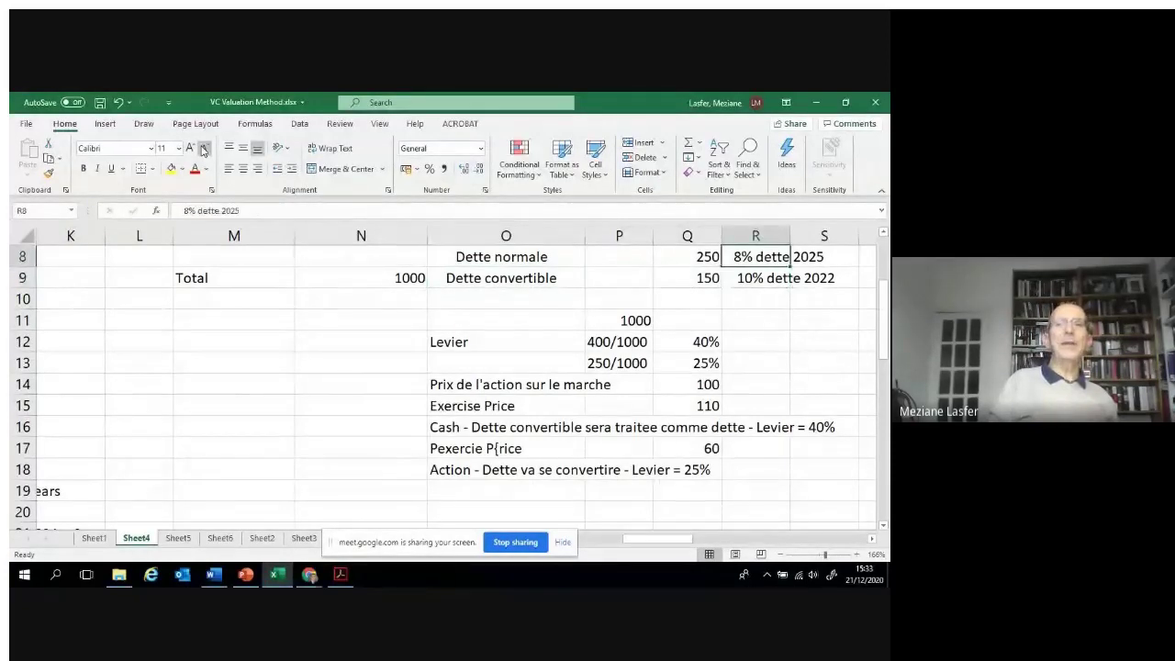
{"action": "key", "text": "Down"}
{"action": "key", "text": "Down"}
{"action": "key", "text": "Down"}
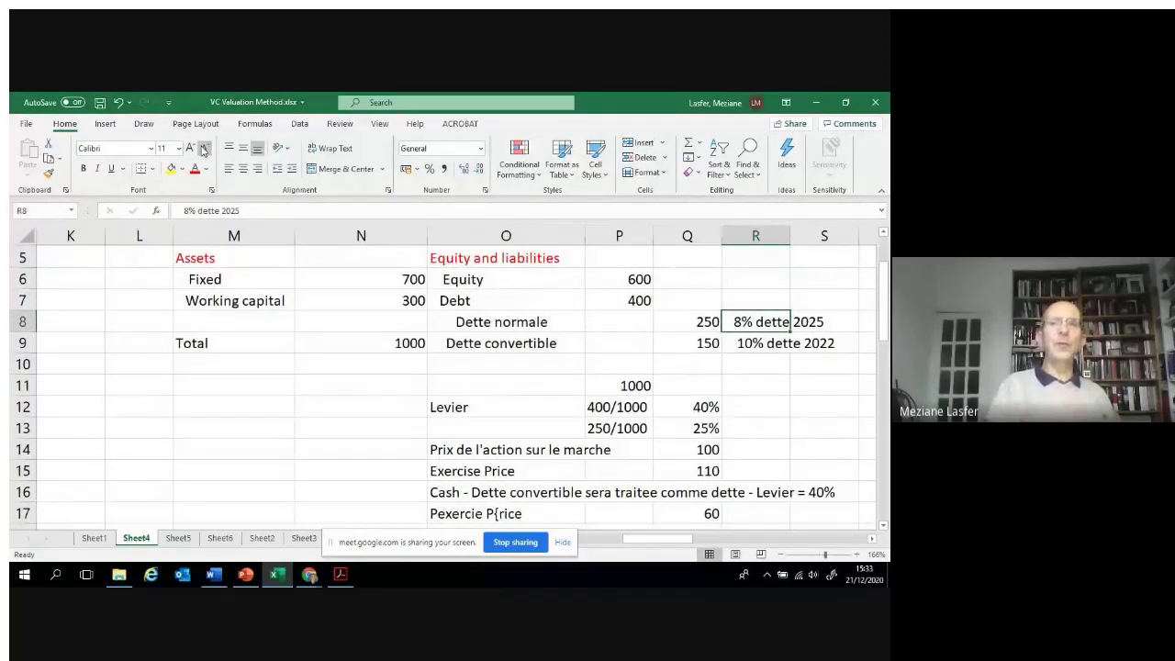
{"action": "key", "text": "Down"}
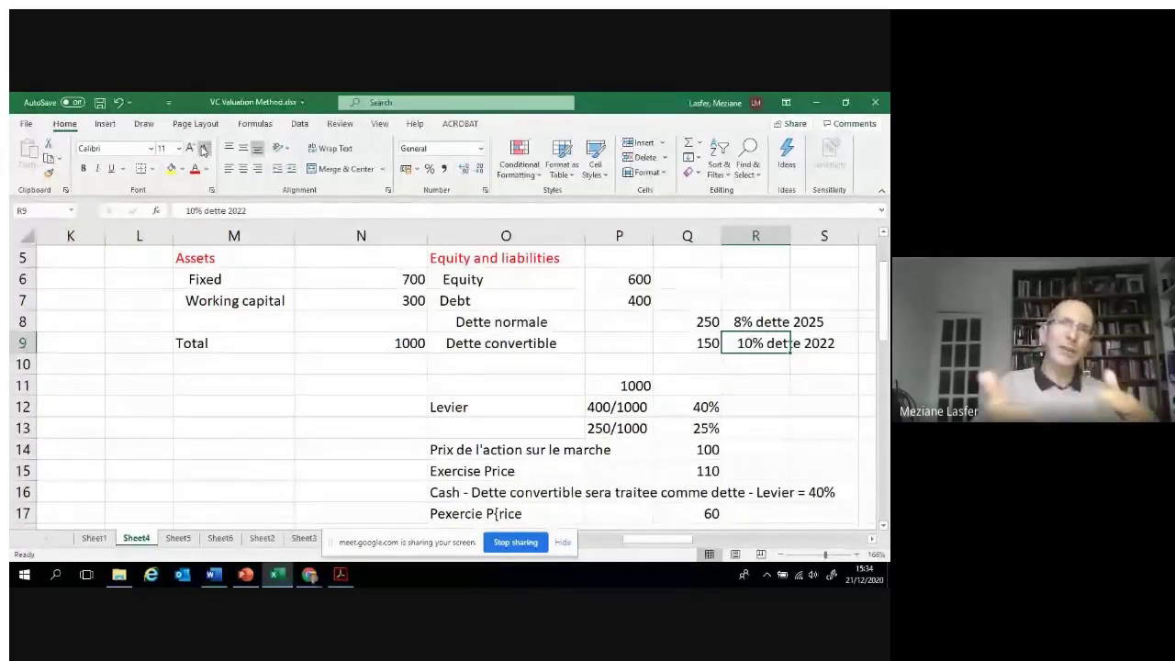
- Enter the text "CAPM = Rf + Beta (Rm - Rf)" in R10, below the convertible debt note
{"action": "key", "text": "Return"}
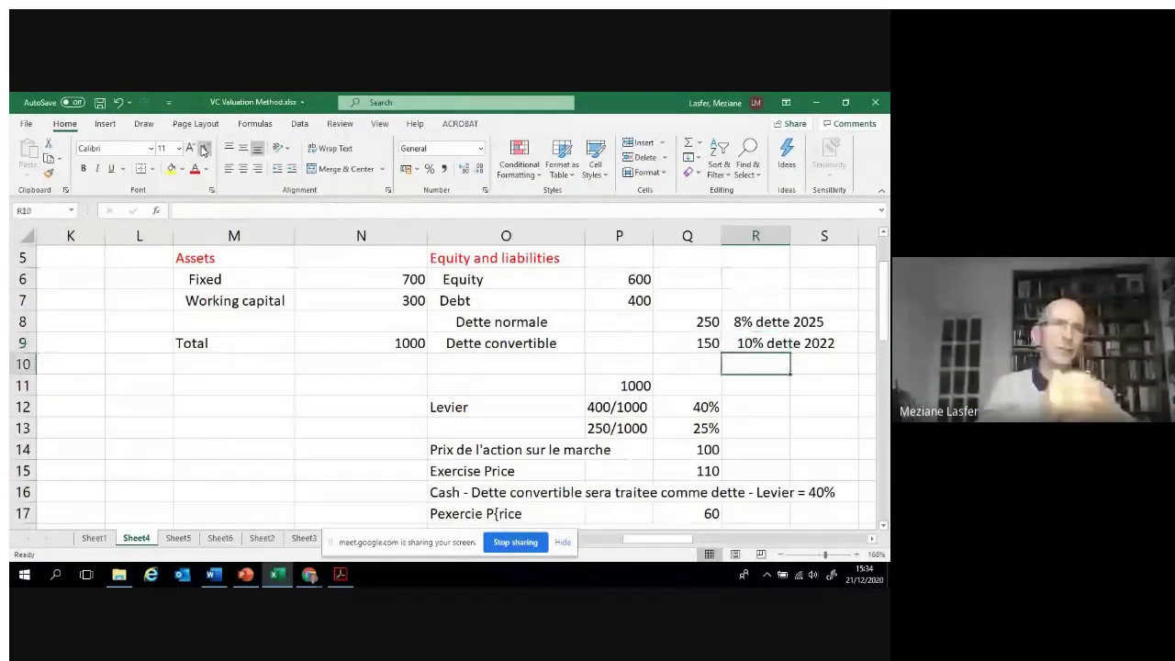
{"action": "type", "text": "CAPM "}
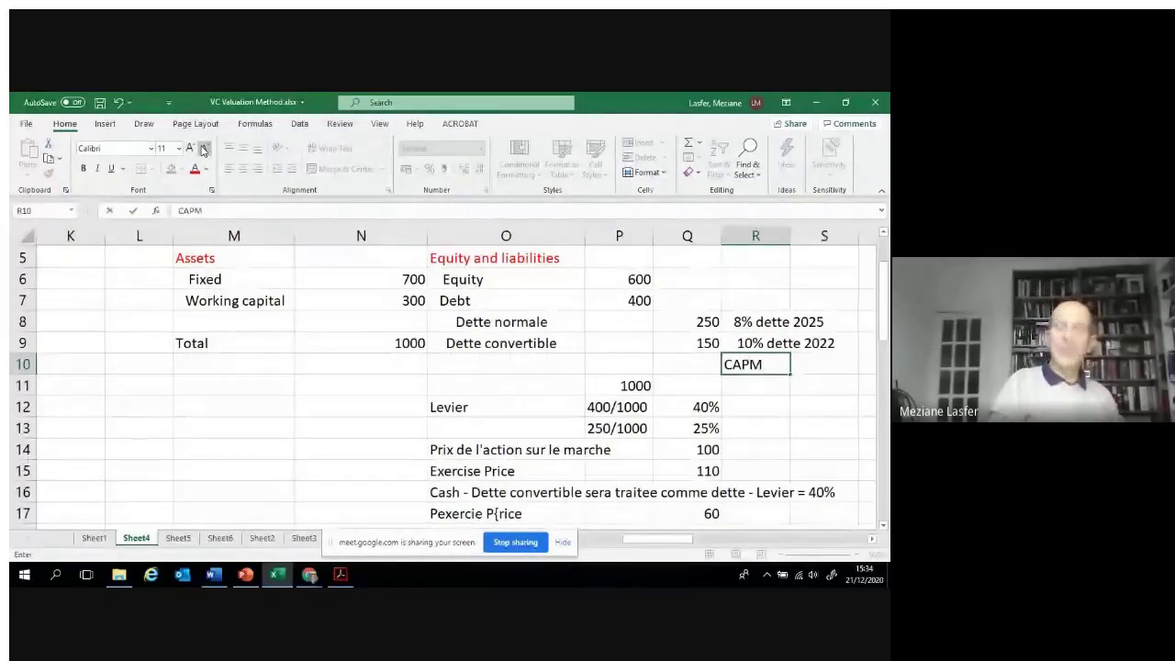
{"action": "type", "text": "="}
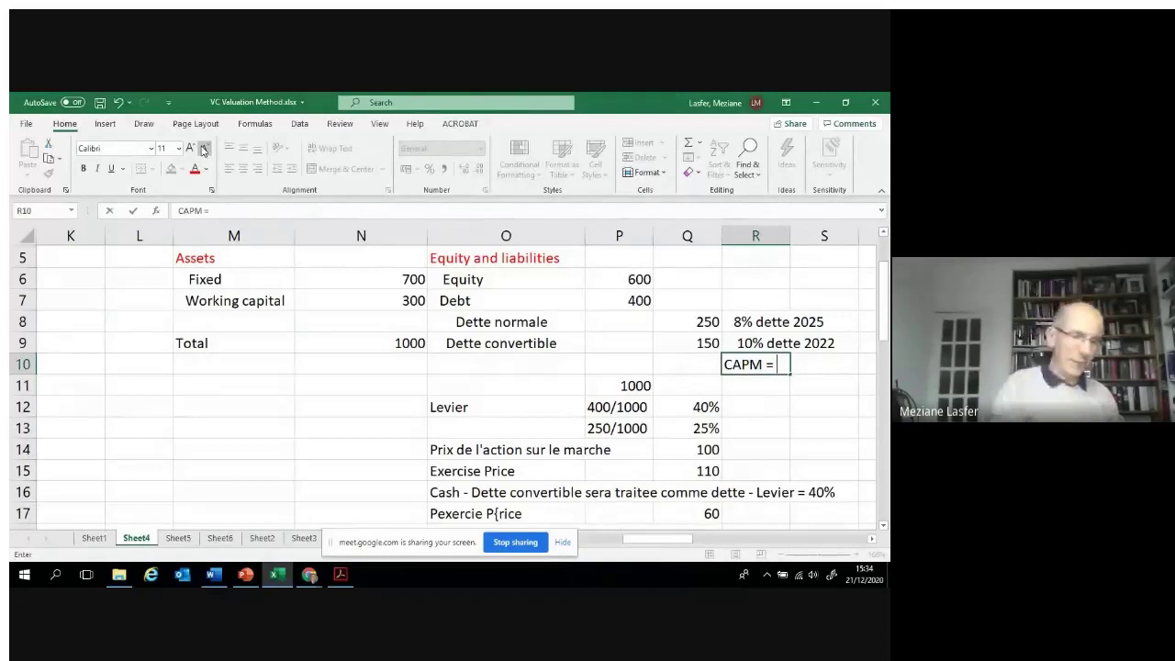
{"action": "type", "text": " Rf + "}
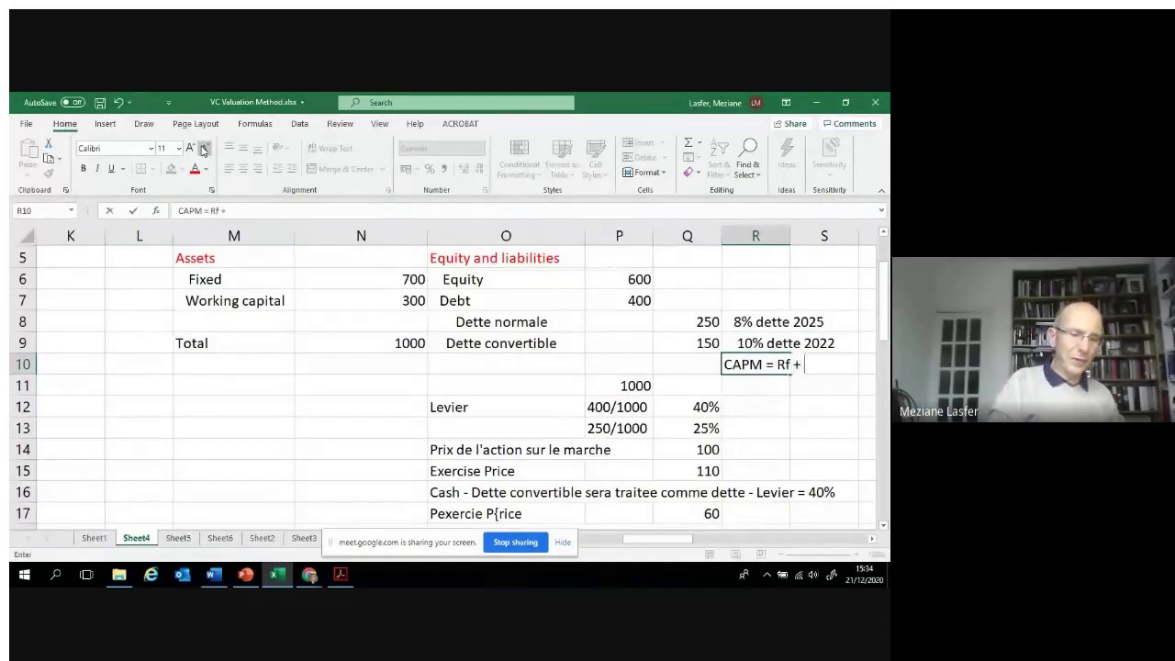
{"action": "type", "text": "Beta ("}
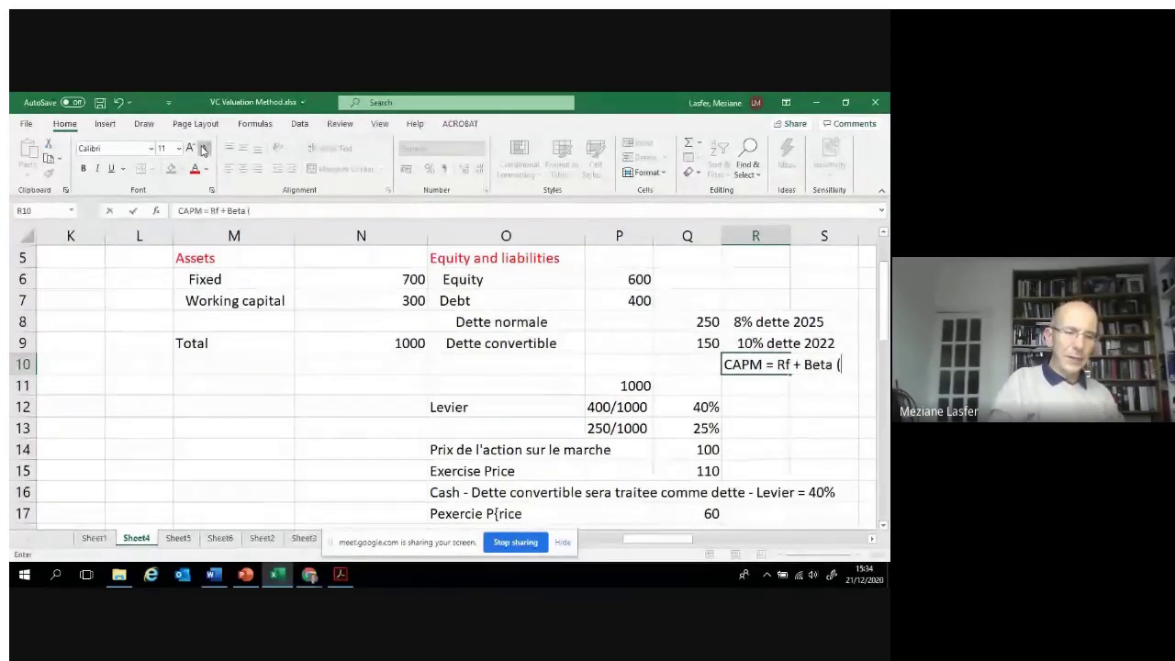
{"action": "type", "text": "Rm"}
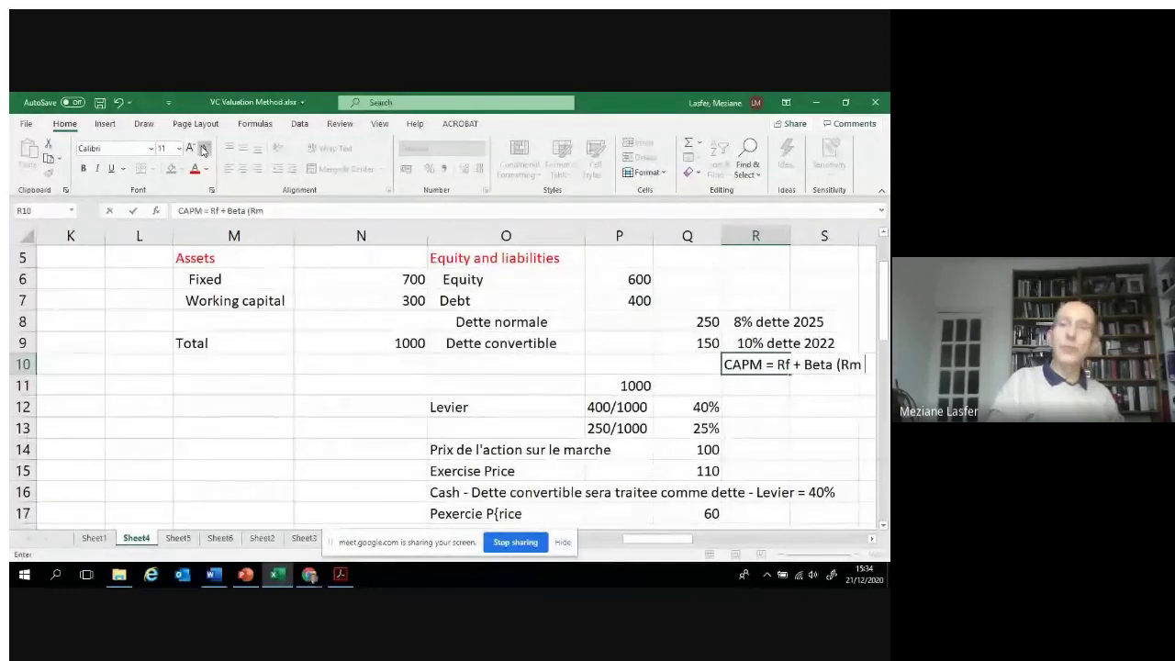
{"action": "type", "text": " - Rf"}
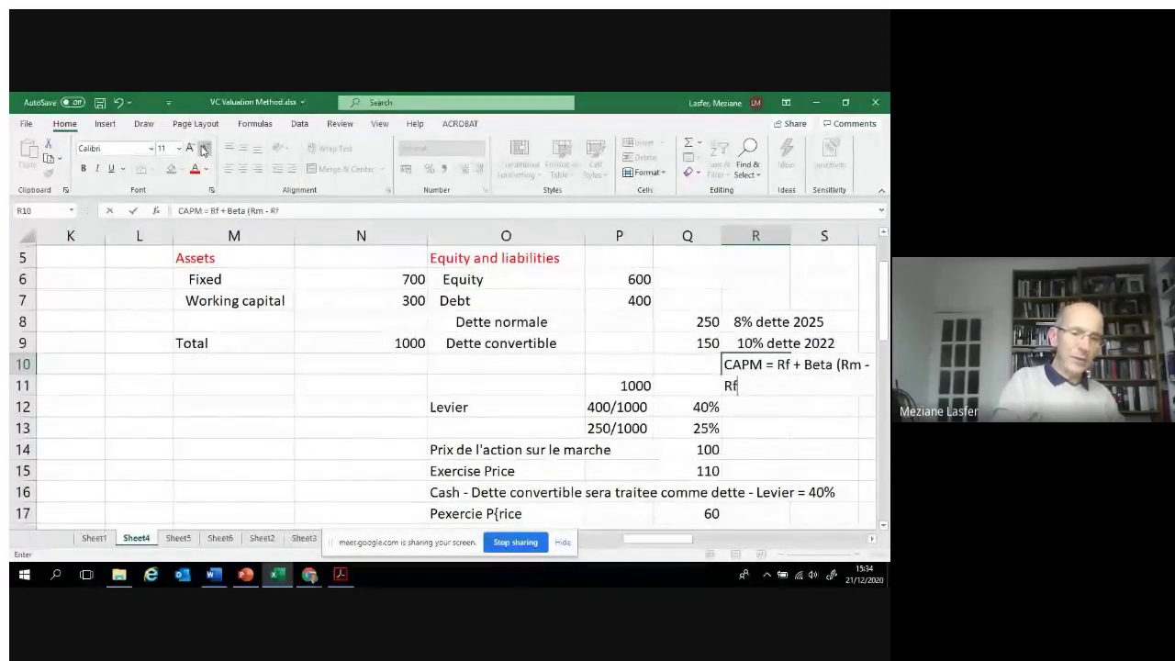
{"action": "type", "text": ")"}
{"action": "key", "text": "ctrl+Return"}
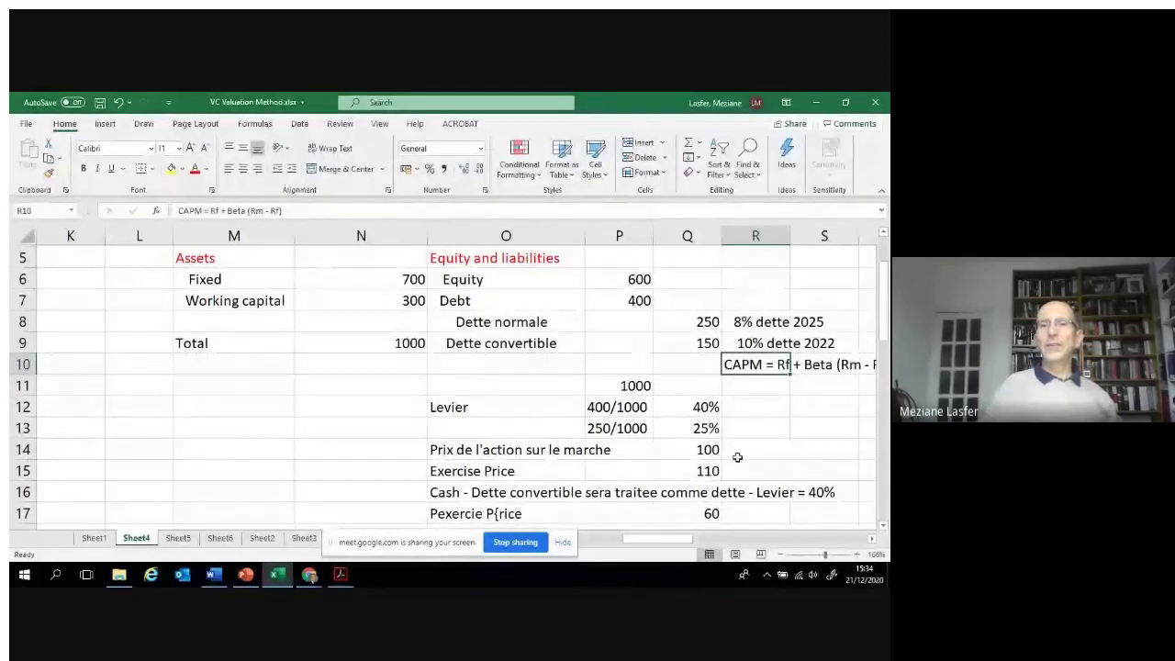
- Examine the full CAPM note in row 10 and the normal and convertible debt labels in O8 and O9
{"action": "left_click", "coordinate": [873, 541]}
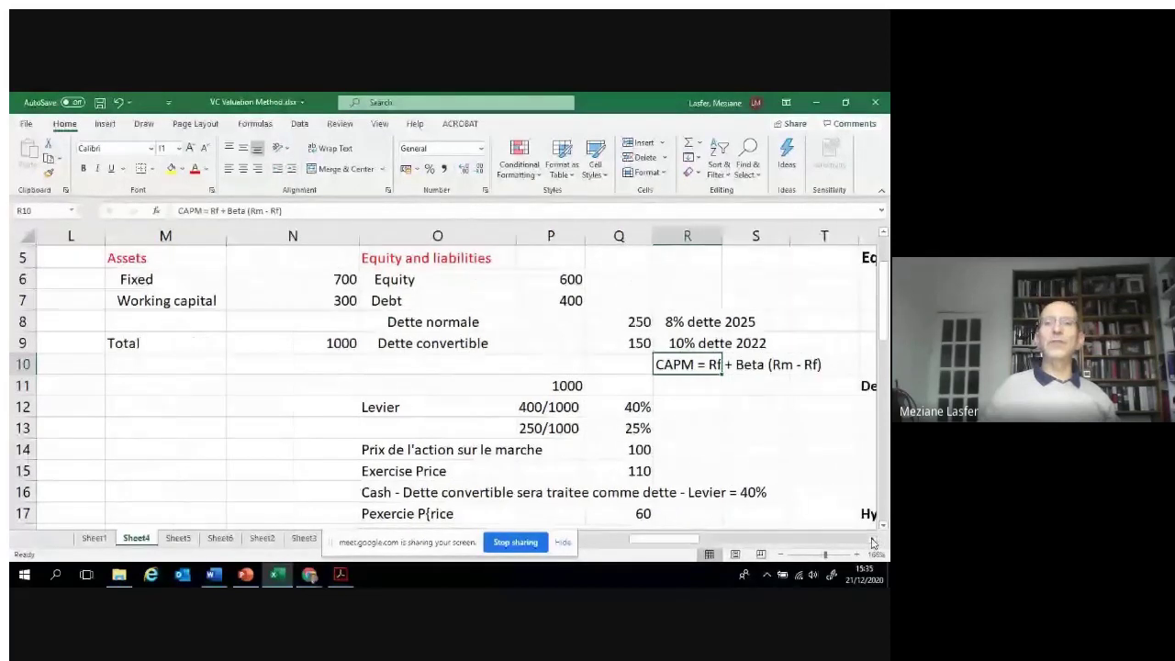
{"action": "left_click", "coordinate": [741, 367]}
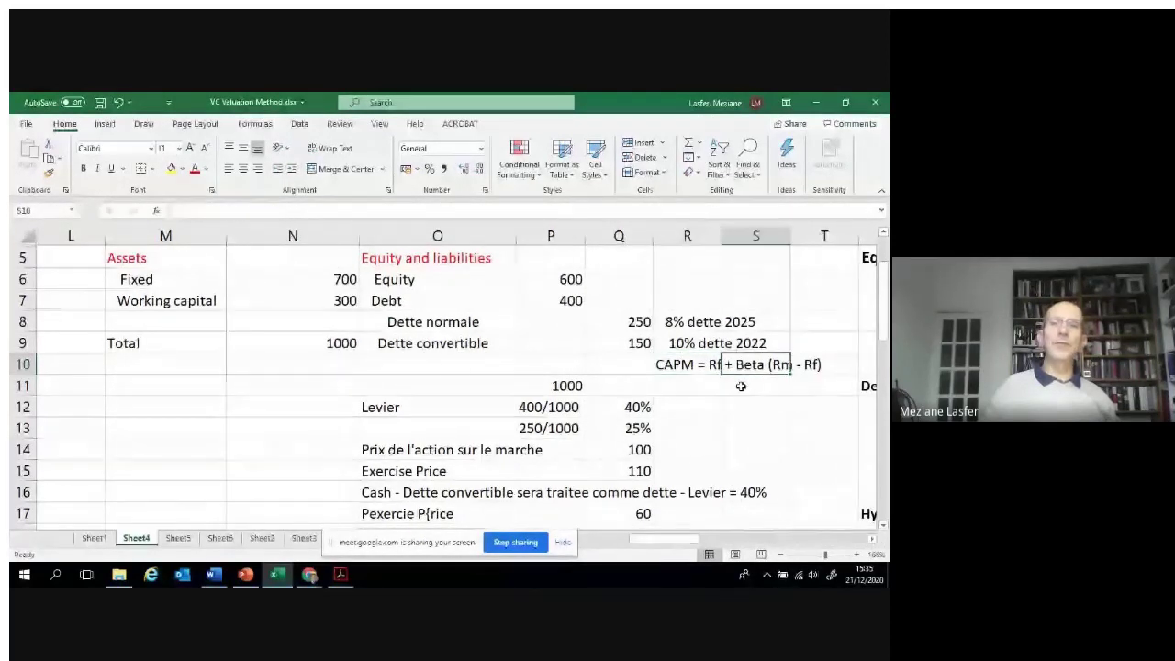
{"action": "left_click", "coordinate": [686, 365]}
{"action": "left_click", "coordinate": [629, 370]}
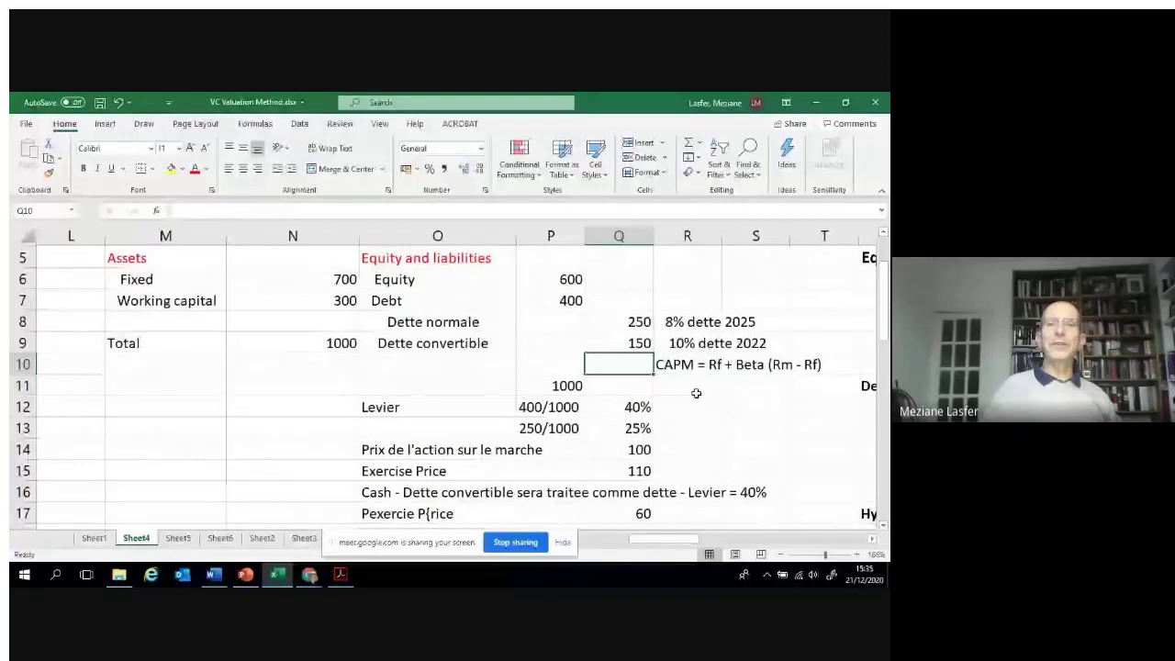
{"action": "left_click", "coordinate": [428, 327]}
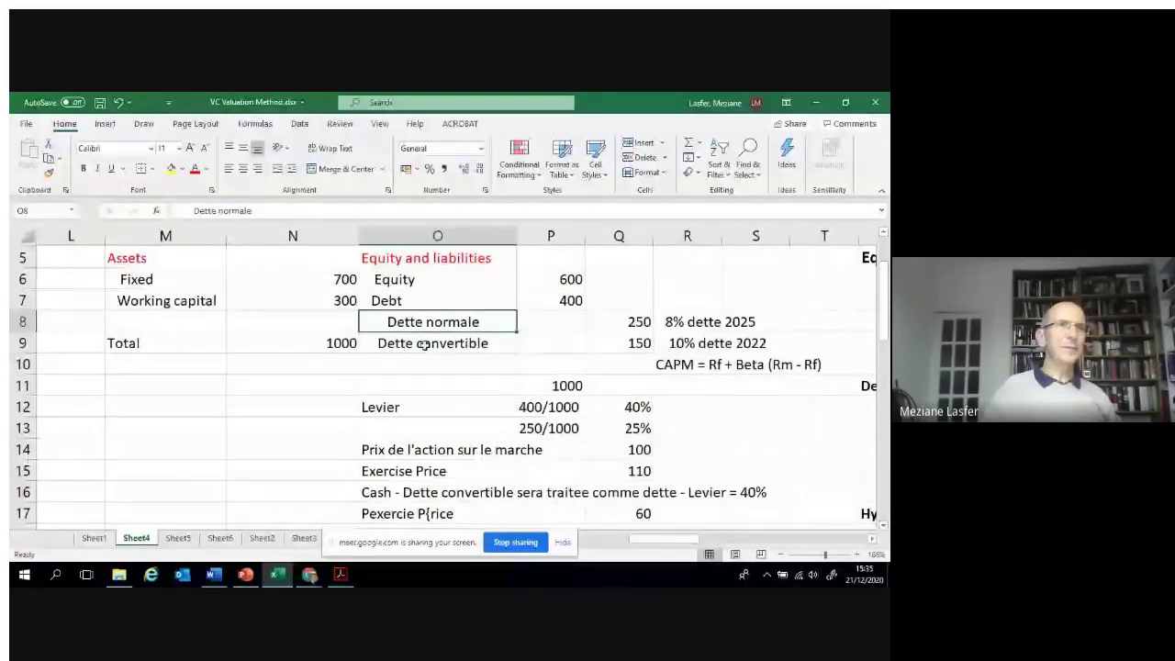
{"action": "left_click", "coordinate": [424, 343]}
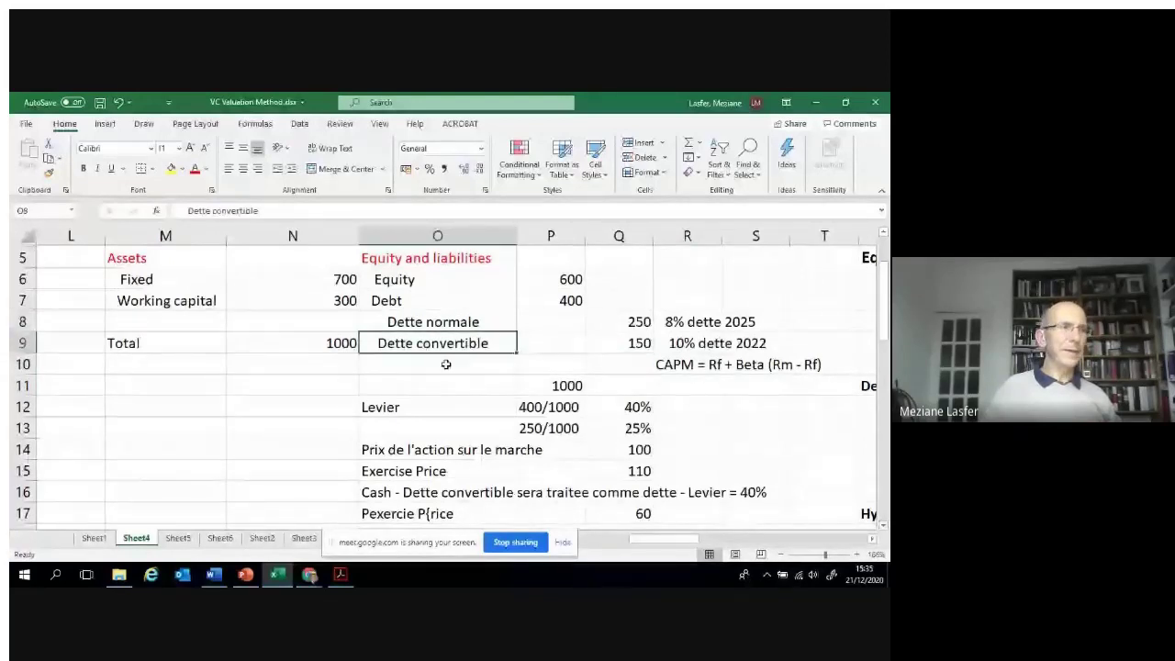
{"action": "key", "text": "Left"}
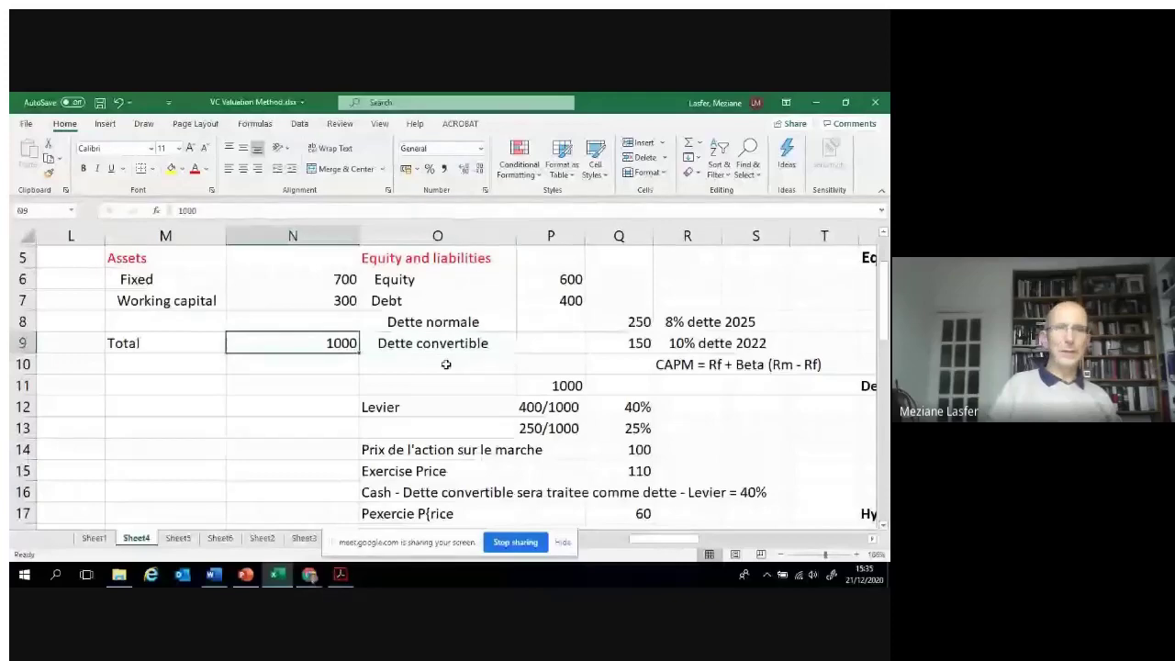
{"action": "key", "text": "Left"}
{"action": "key", "text": "Left"}
{"action": "key", "text": "Left"}
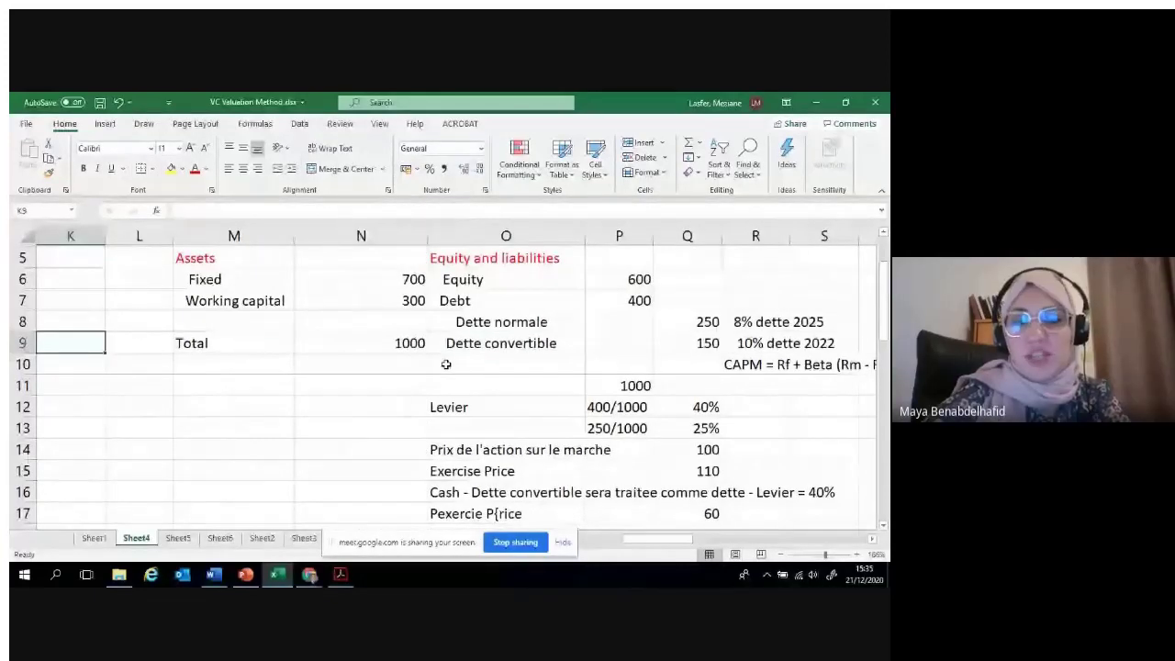
{"action": "key", "text": "Right"}
{"action": "key", "text": "Right"}
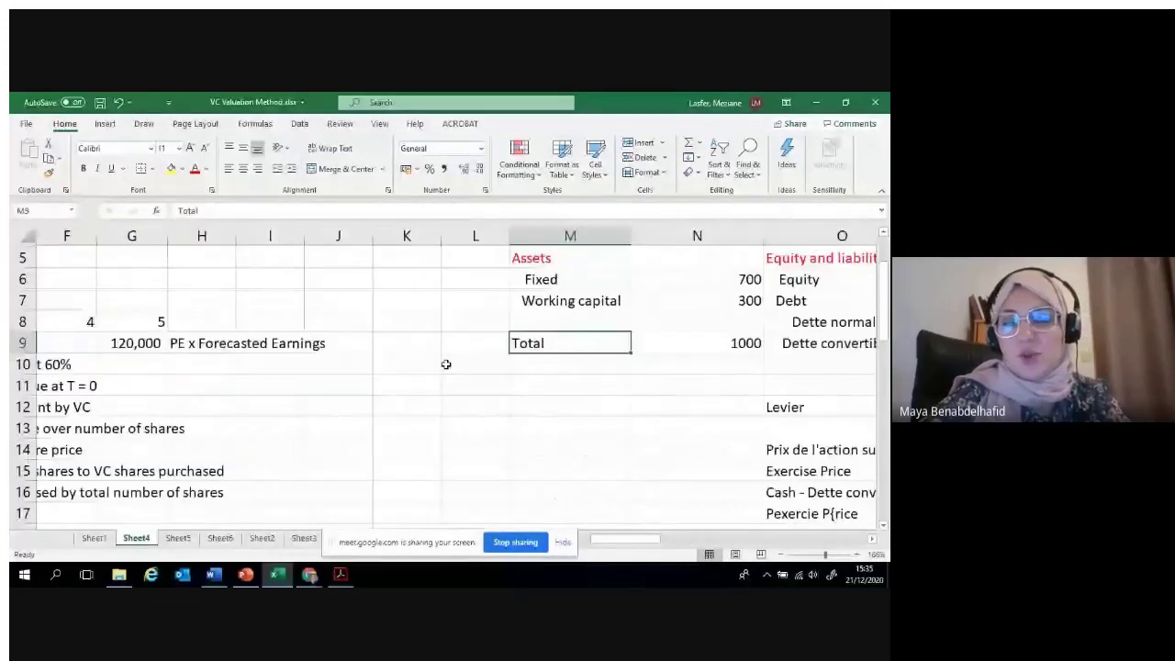
{"action": "key", "text": "Right"}
{"action": "key", "text": "Right"}
{"action": "key", "text": "Right"}
{"action": "key", "text": "Right"}
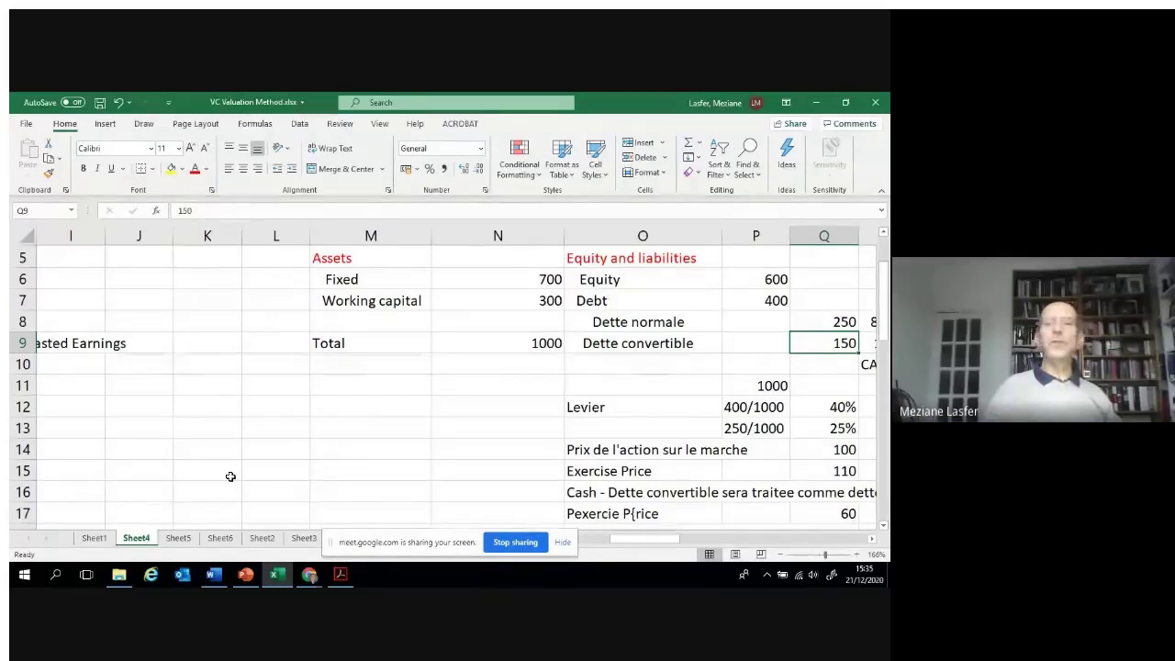
- Indent the Dette convertible label in O9 with extra leading space so it lines up with Dette normale
{"action": "scroll", "coordinate": [230, 477], "scroll_direction": "right", "scroll_amount": 3}
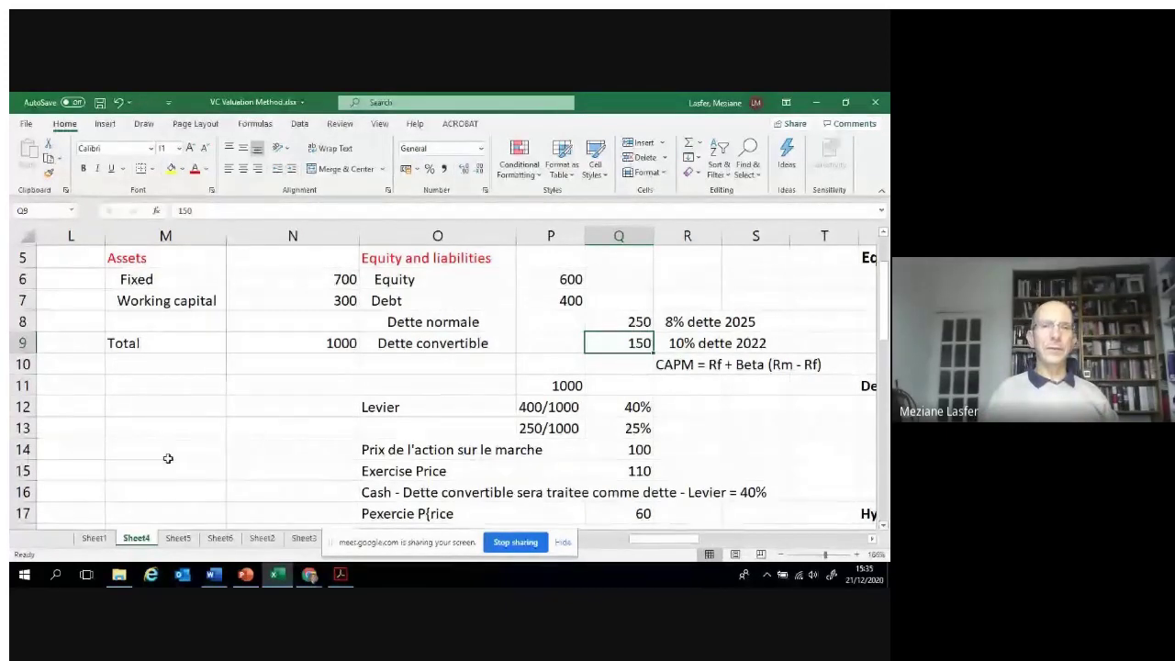
{"action": "scroll", "coordinate": [168, 451], "scroll_direction": "up", "scroll_amount": 2}
{"action": "scroll", "coordinate": [297, 343], "scroll_direction": "down", "scroll_amount": 1}
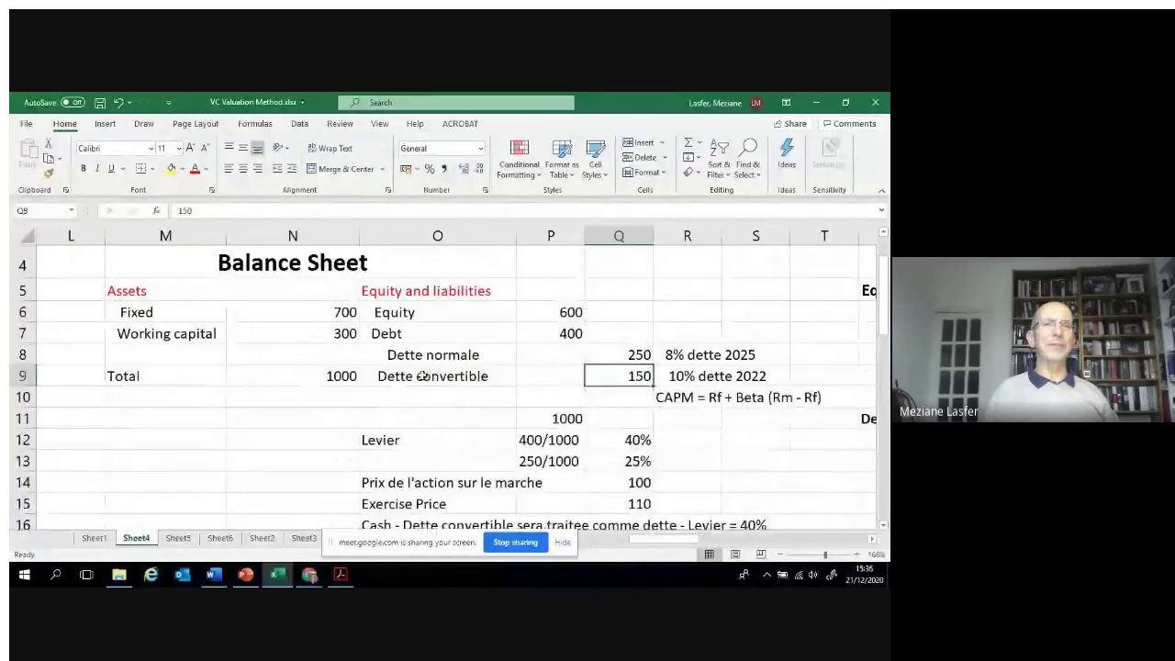
{"action": "left_click", "coordinate": [395, 377]}
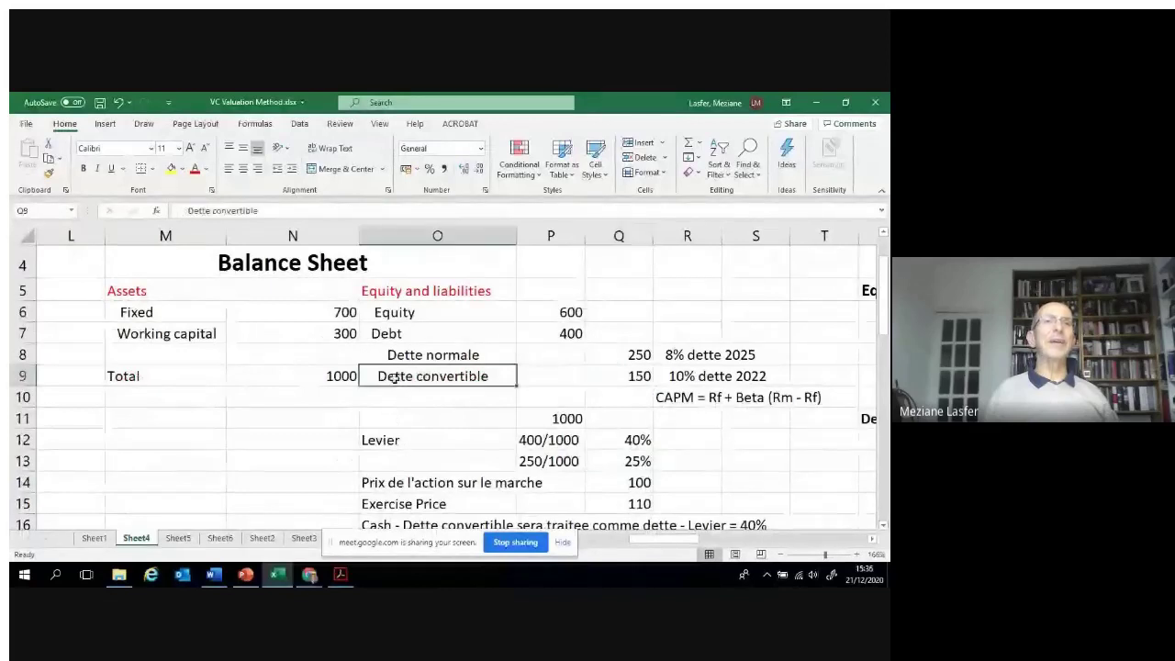
{"action": "left_click", "coordinate": [190, 210]}
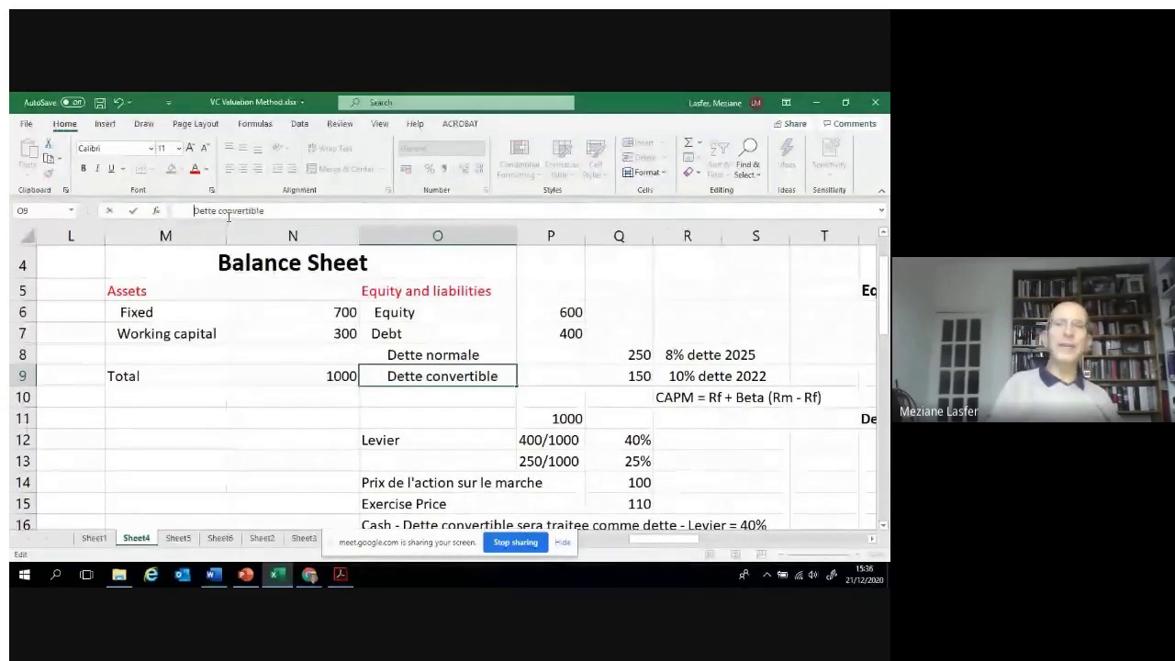
{"action": "key", "text": "Return"}
{"action": "key", "text": "Up"}
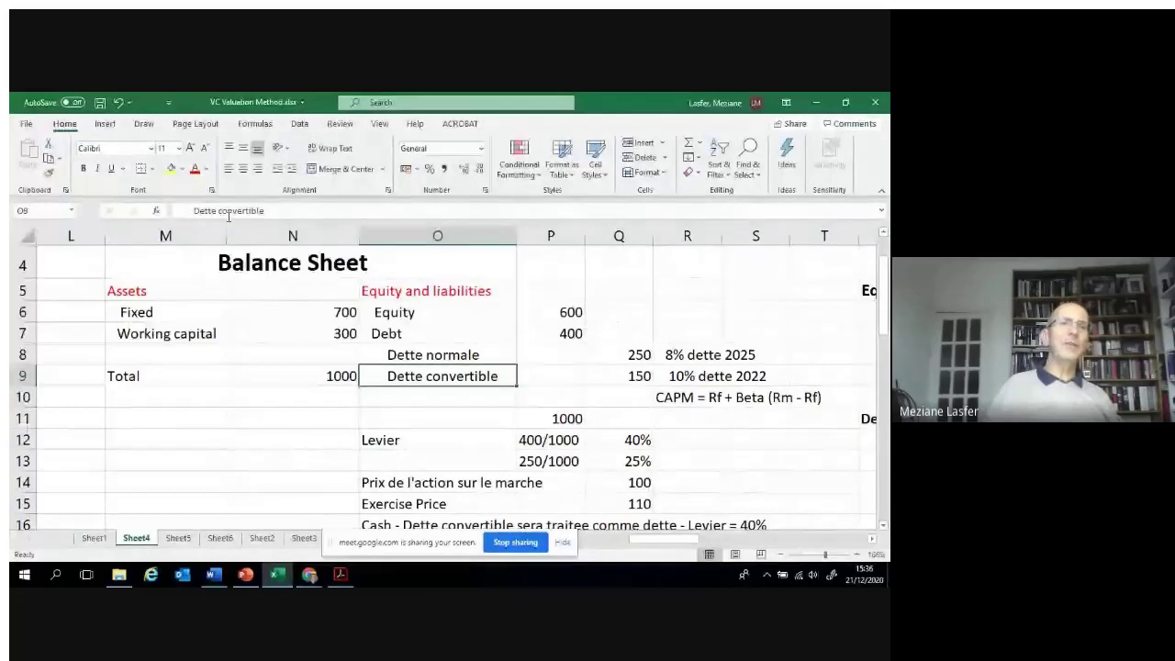
- Examine the Assets side of the balance sheet, from the heading through Fixed to Working capital
{"action": "left_click", "coordinate": [129, 290]}
{"action": "left_click", "coordinate": [142, 312]}
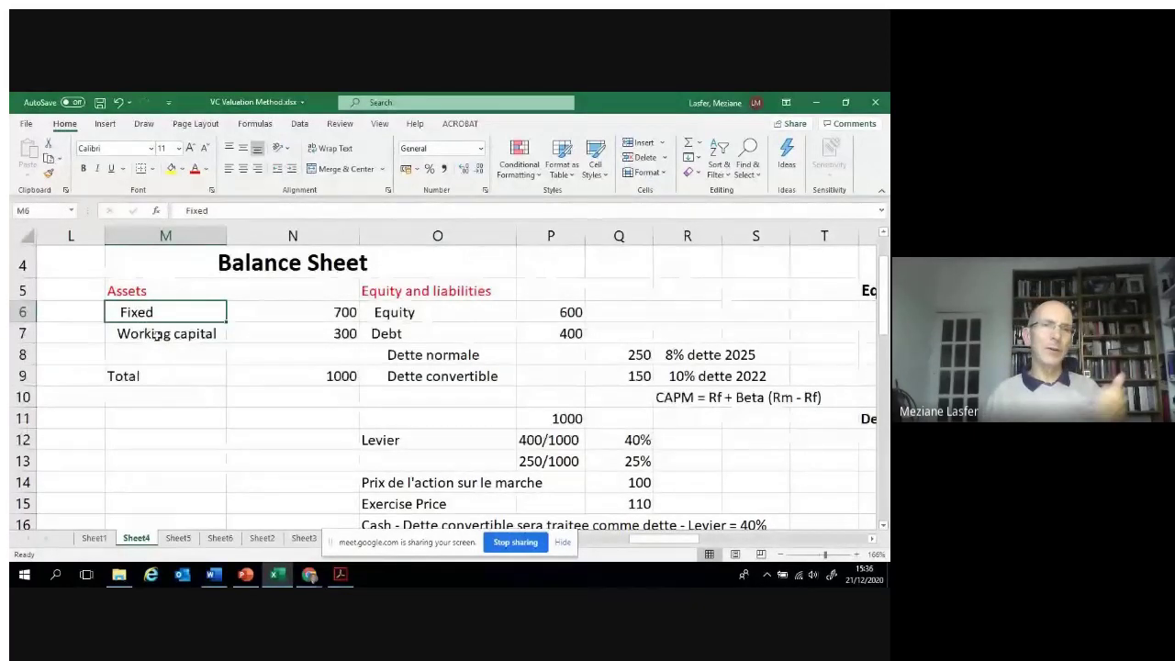
{"action": "left_click", "coordinate": [158, 335]}
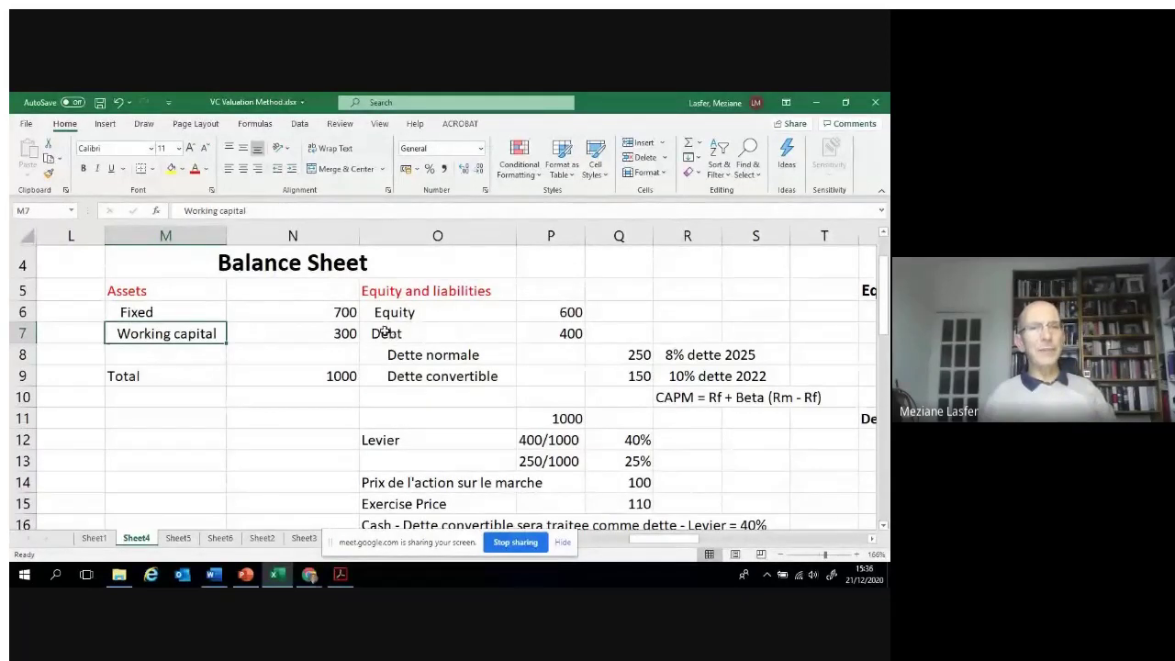
- Examine the Equity and Debt rows with their amounts on the Equity and liabilities side of the balance sheet
{"action": "left_click", "coordinate": [384, 332]}
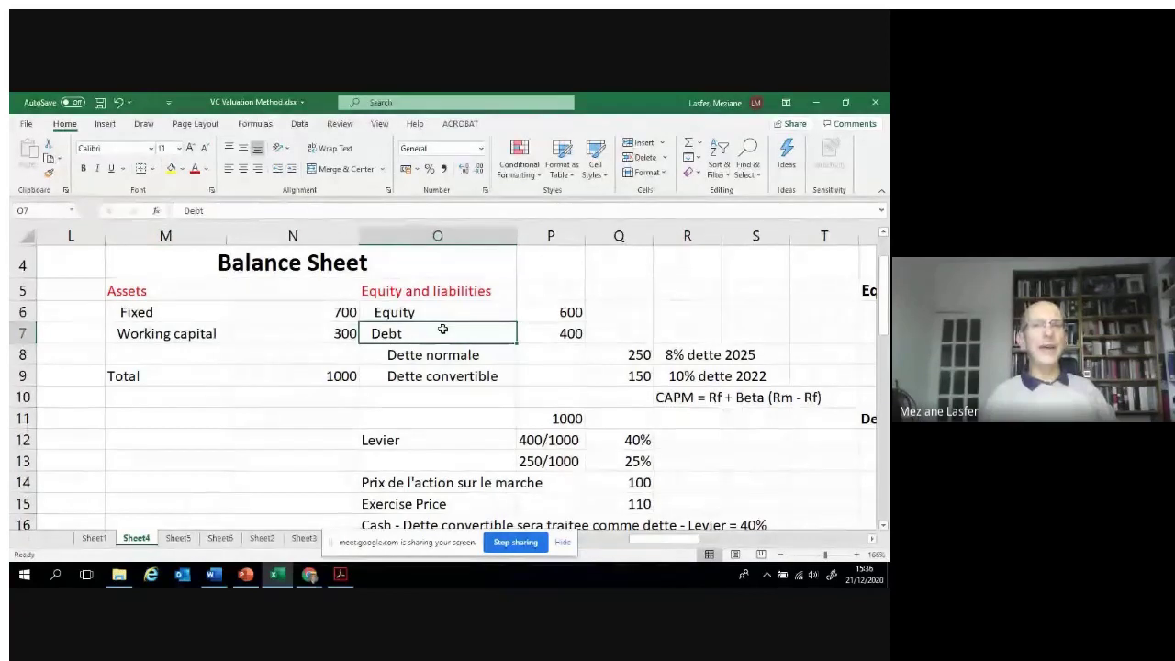
{"action": "left_click_drag", "start_coordinate": [443, 329], "coordinate": [524, 352]}
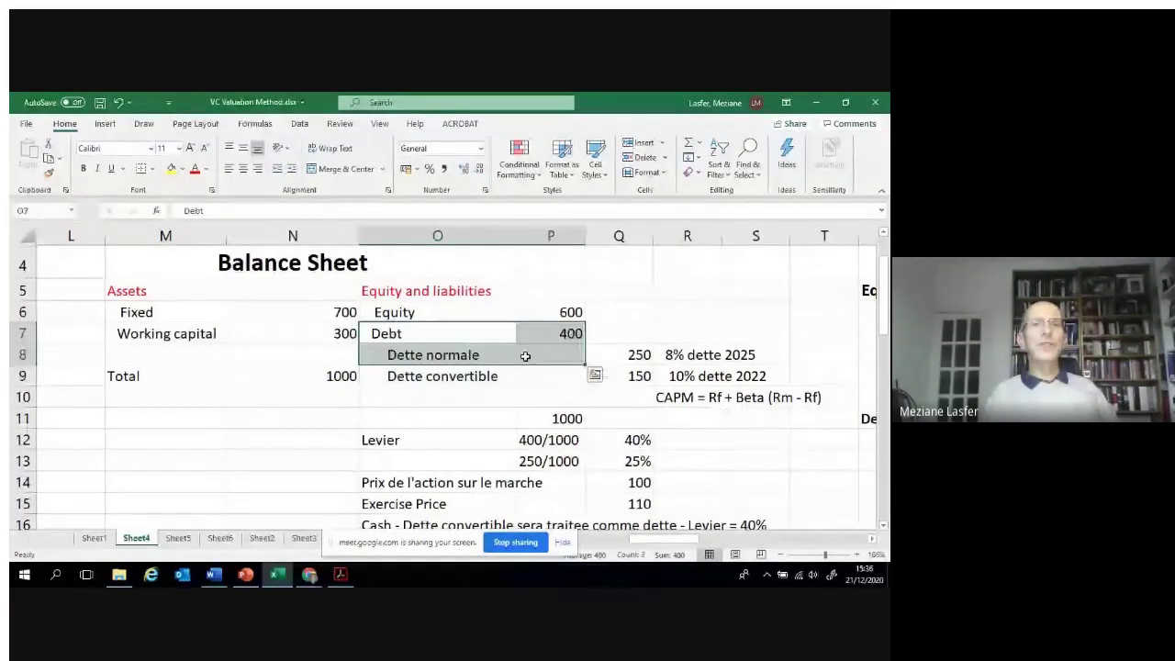
{"action": "left_click", "coordinate": [393, 333]}
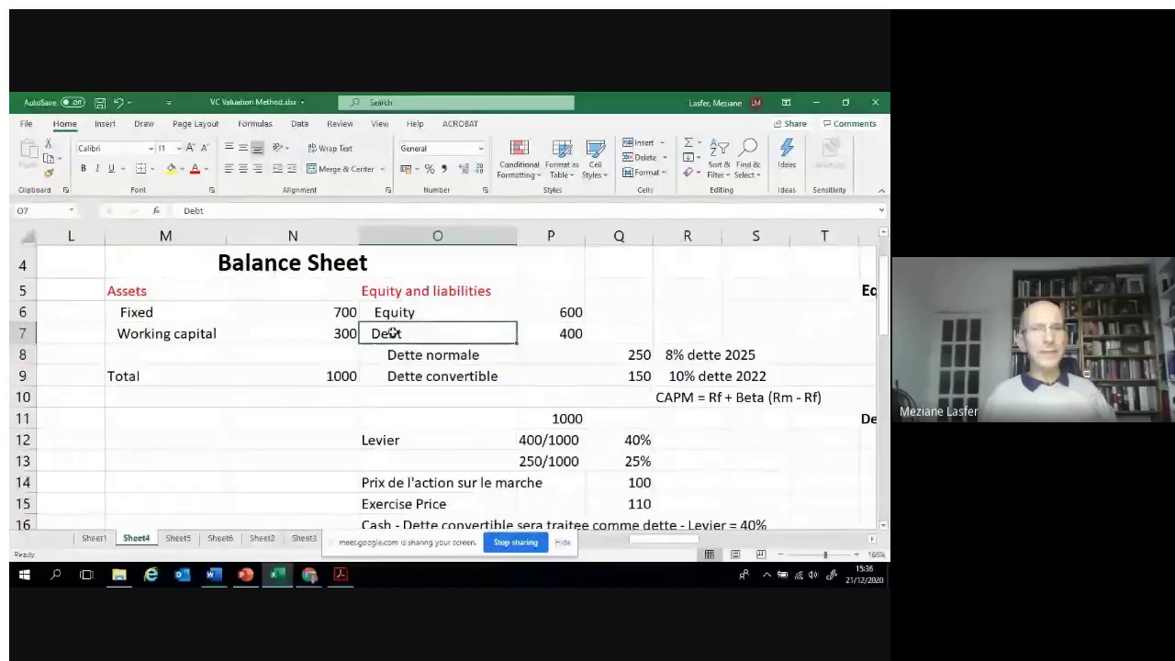
{"action": "key", "text": "shift+Right"}
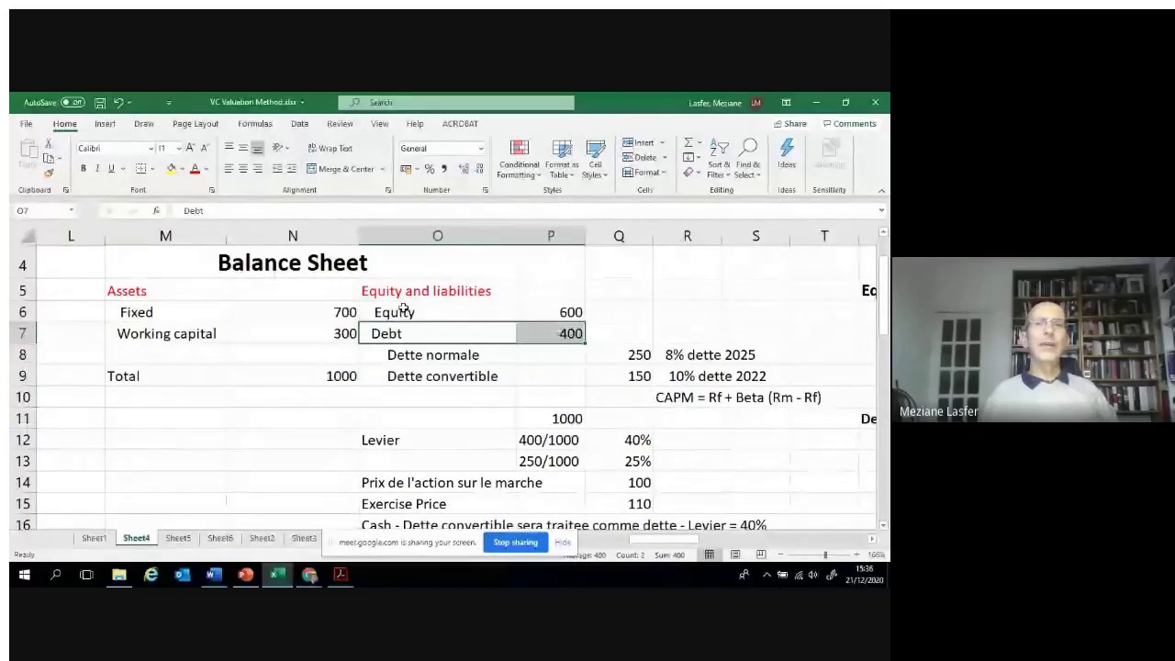
{"action": "left_click_drag", "start_coordinate": [404, 310], "coordinate": [550, 312]}
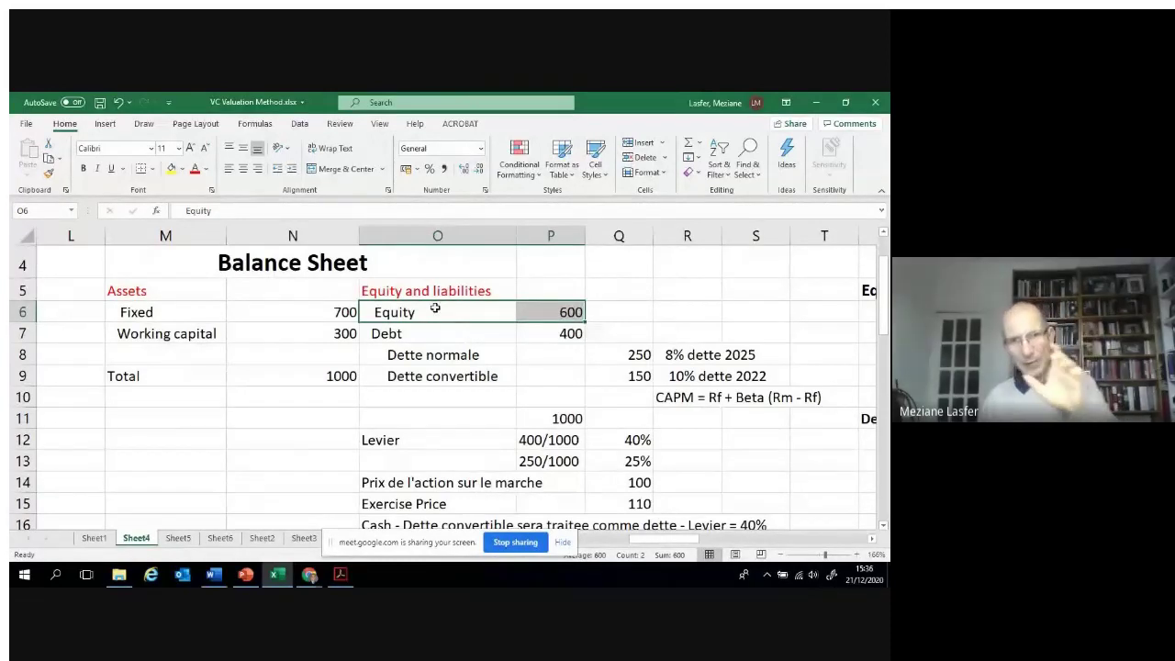
{"action": "left_click", "coordinate": [415, 333]}
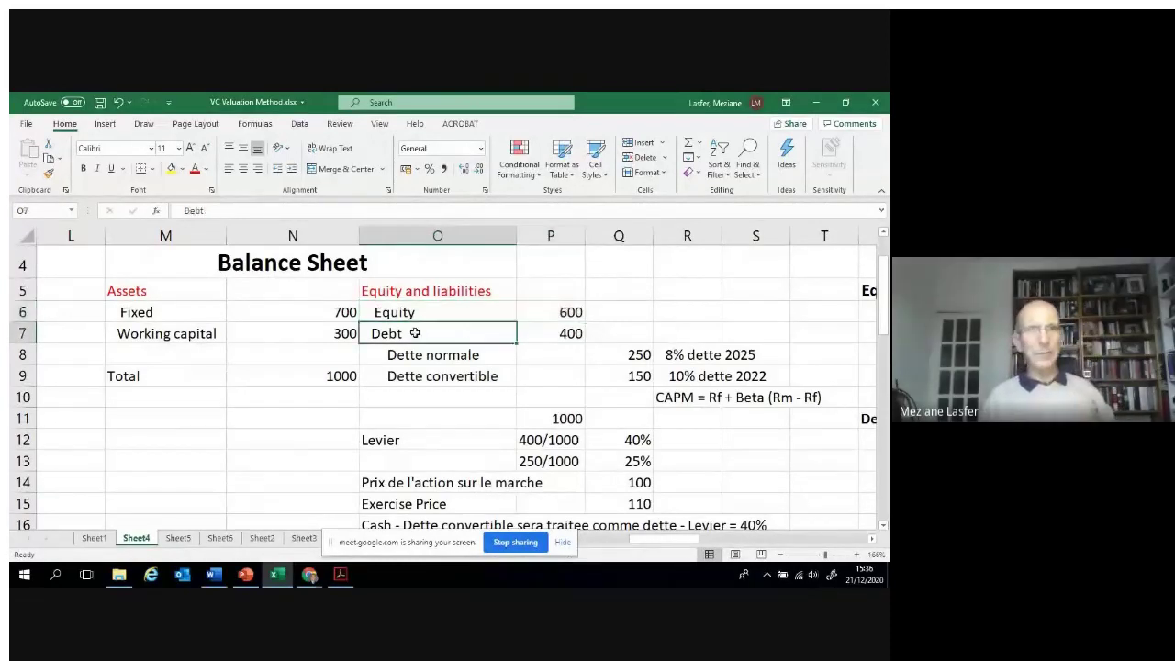
{"action": "left_click", "coordinate": [566, 335]}
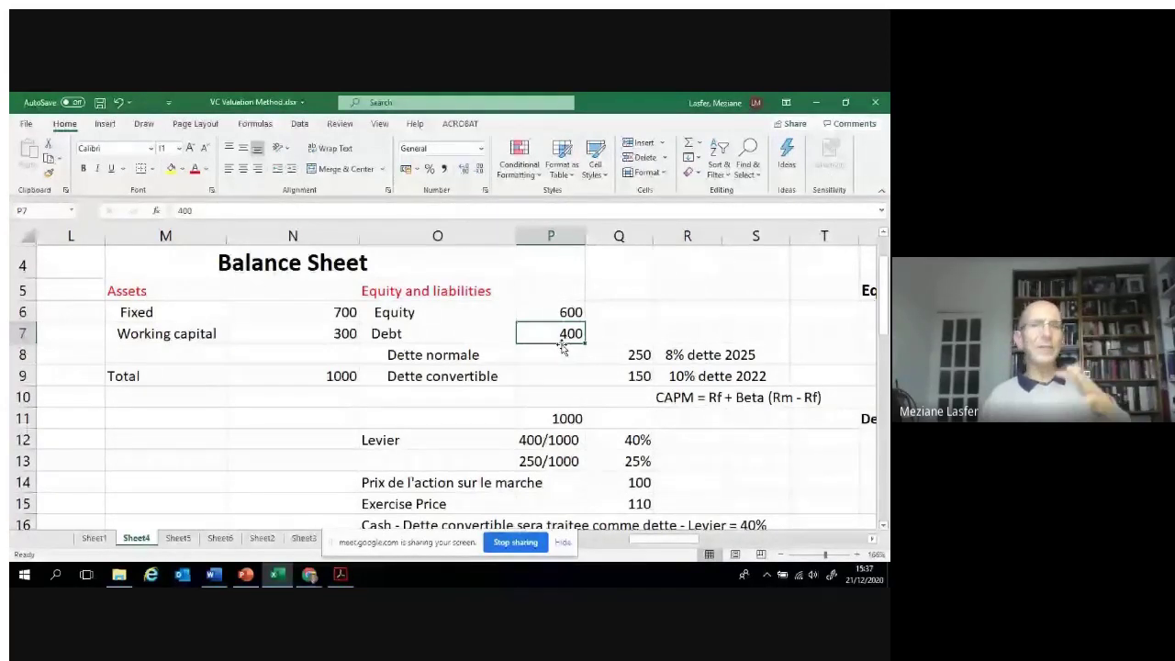
{"action": "left_click", "coordinate": [418, 315]}
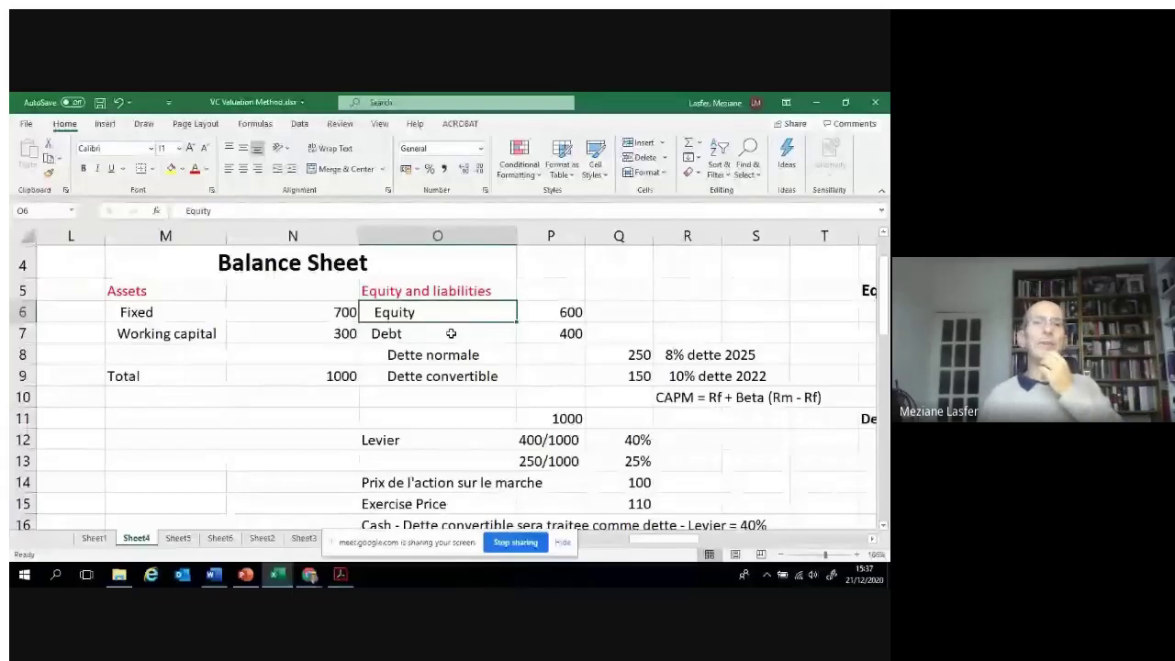
{"action": "left_click", "coordinate": [428, 333]}
{"action": "left_click", "coordinate": [546, 336]}
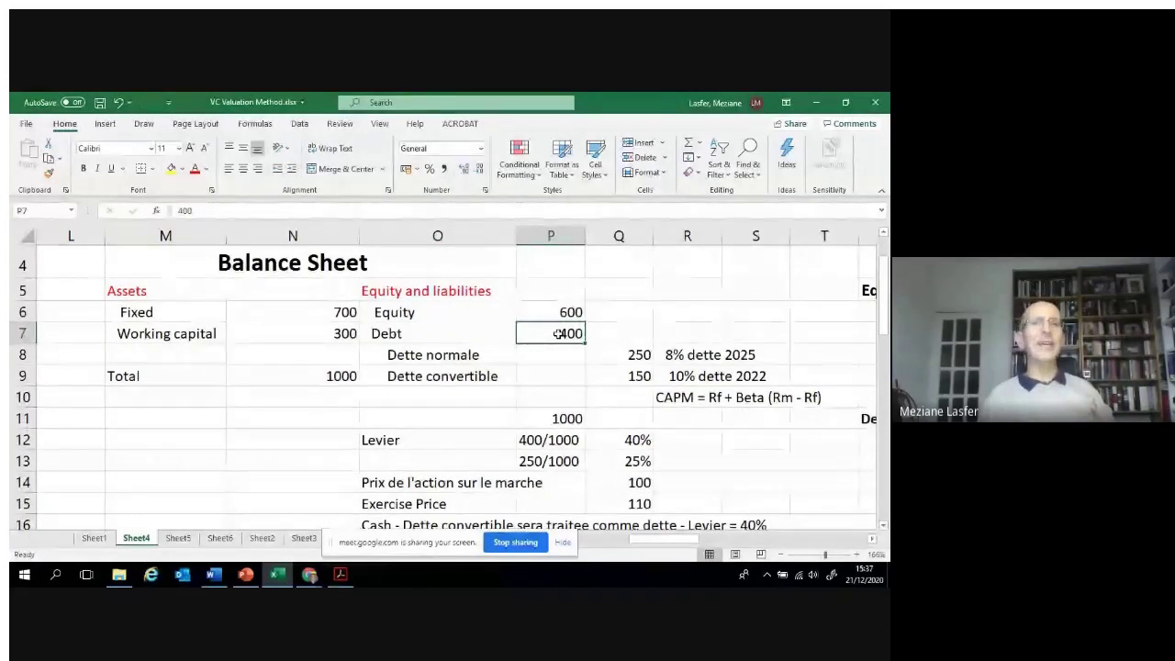
- Examine the Dette normale and Dette convertible entries under Debt, ending on the Total label in M9
{"action": "left_click", "coordinate": [437, 363]}
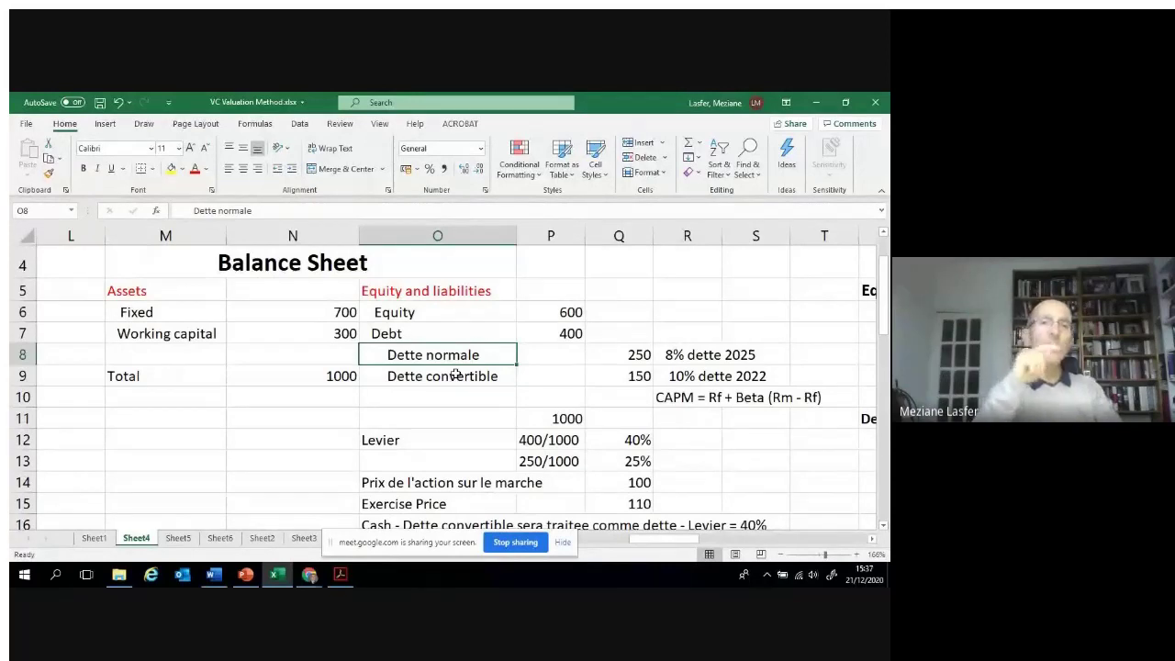
{"action": "left_click", "coordinate": [459, 376]}
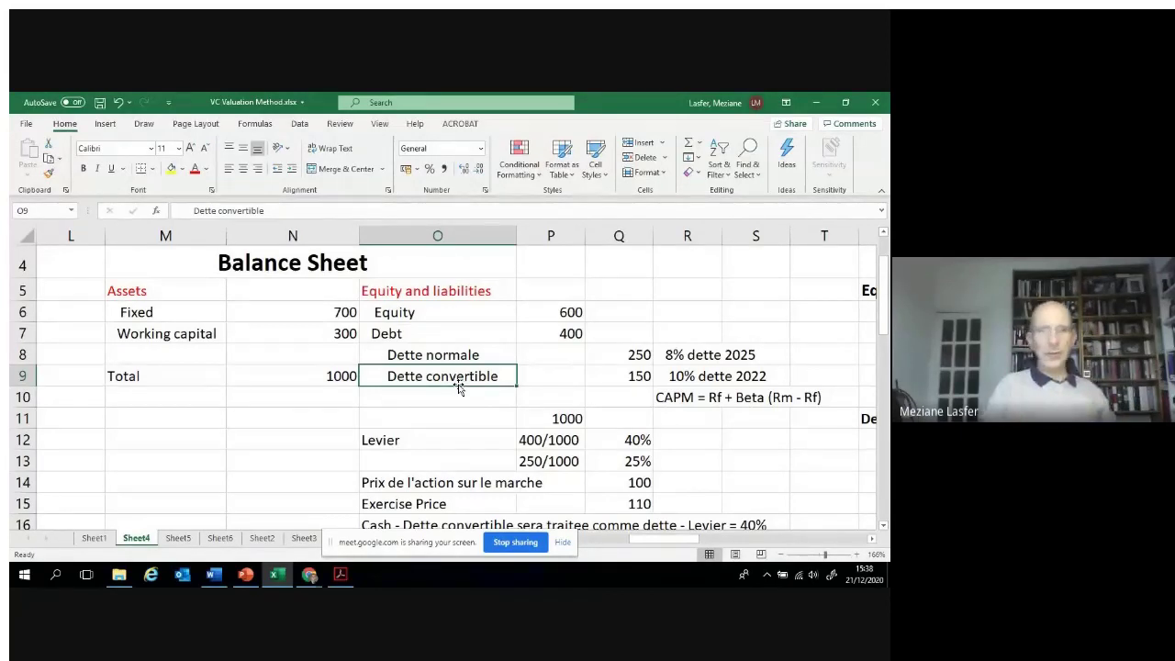
{"action": "key", "text": "Left"}
{"action": "key", "text": "Left"}
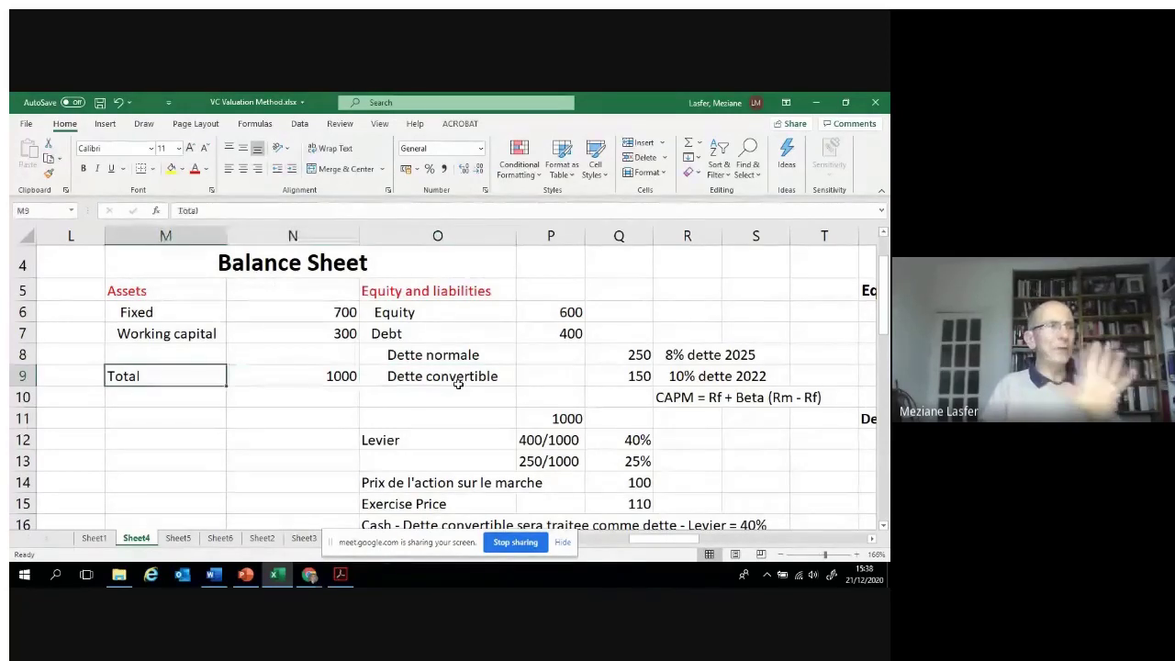